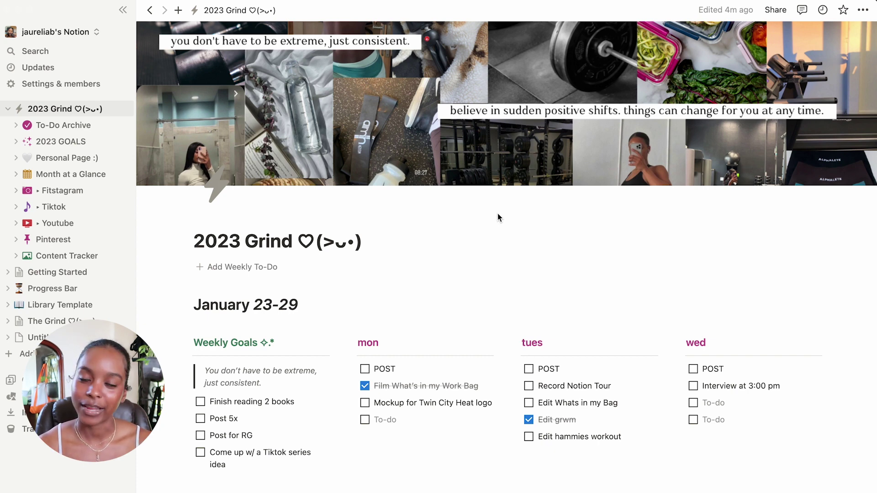
- Open the configuration of the Add Weekly To-Do template button, review its weekly layout, and close it
scroll(498, 217, down, 5)
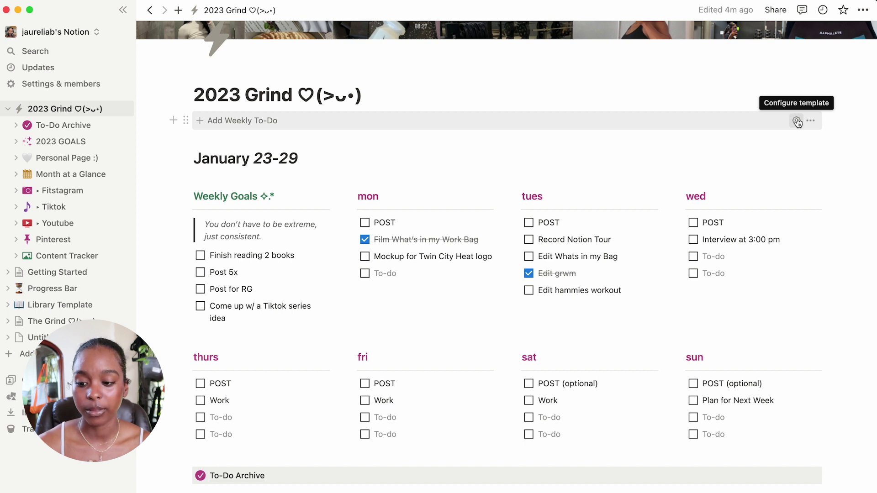
click(797, 121)
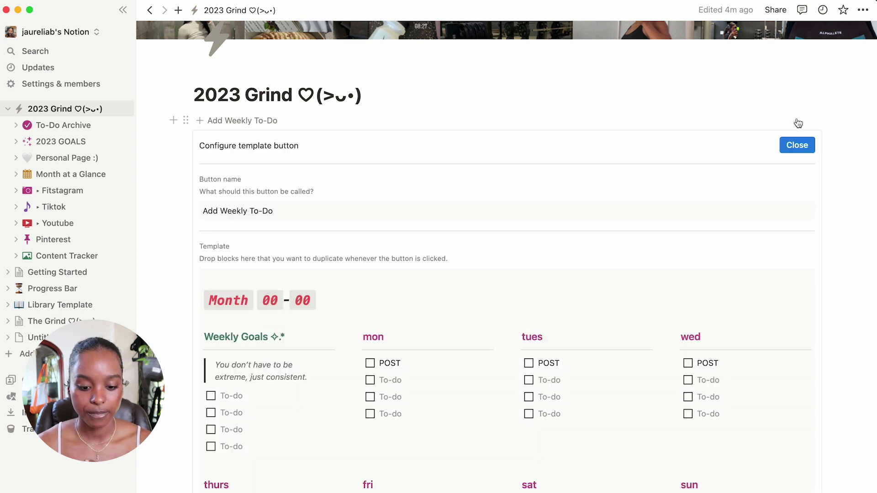
scroll(263, 217, down, 3)
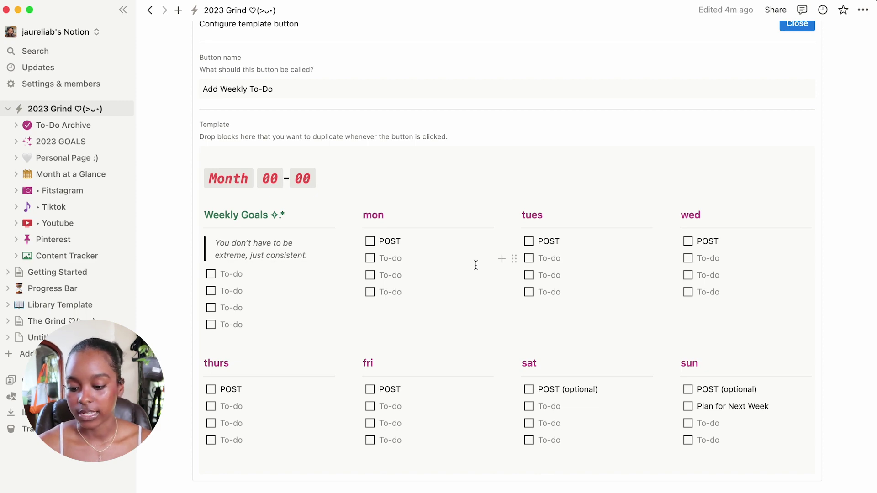
click(876, 450)
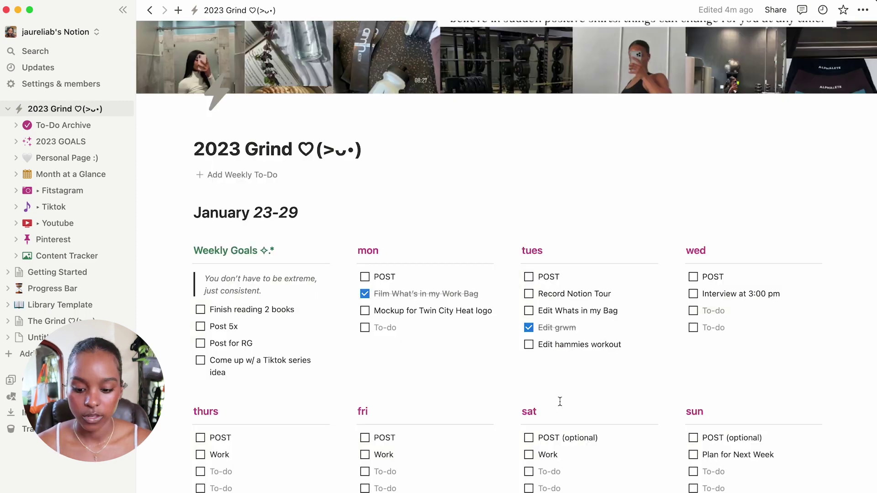
- Check off Monday's "Mockup for Twin City Heat logo" to-do and uncheck it again
scroll(560, 401, down, 1)
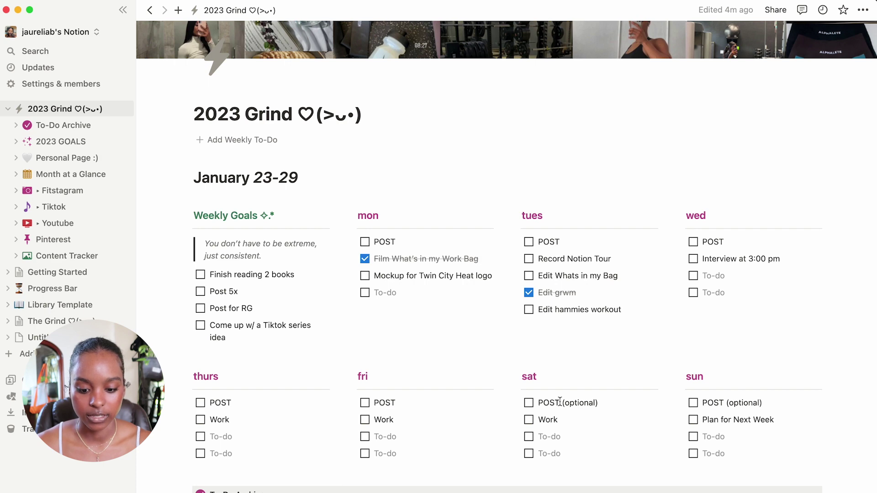
click(365, 276)
click(364, 276)
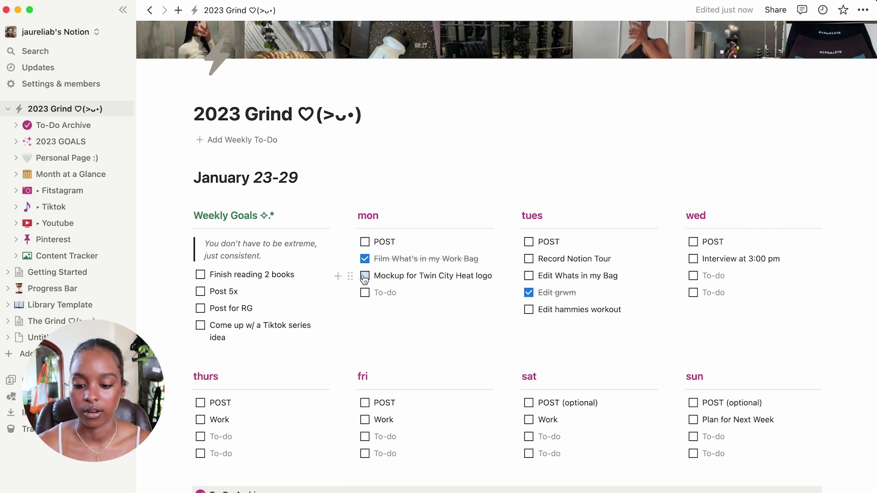
- Move the whole January 23-29 weekly to-do section into the To-Do Archive page
scroll(365, 278, down, 1)
key(super+a)
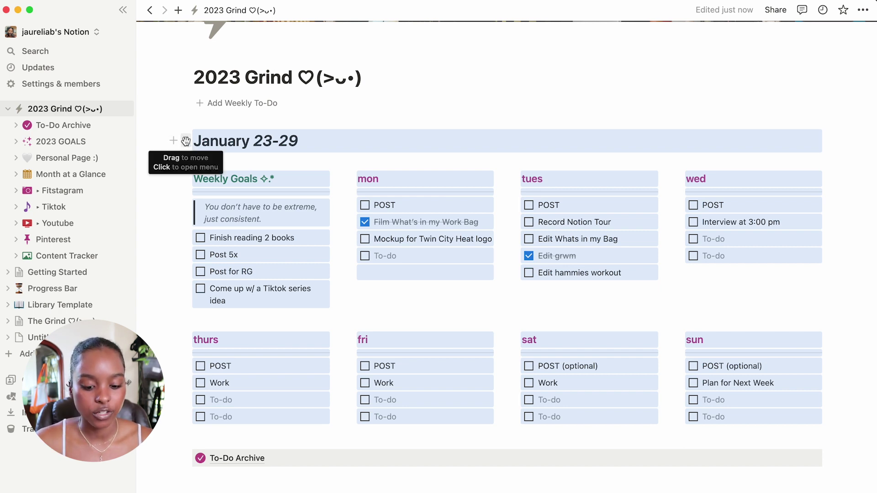
drag(186, 141, 238, 460)
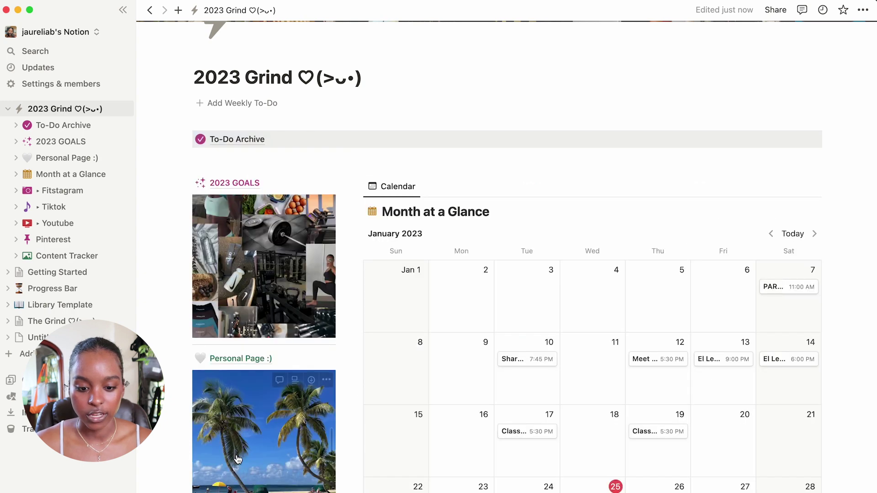
- Undo moving the January 23-29 weekly section into the archive
click(203, 103)
key(super+z)
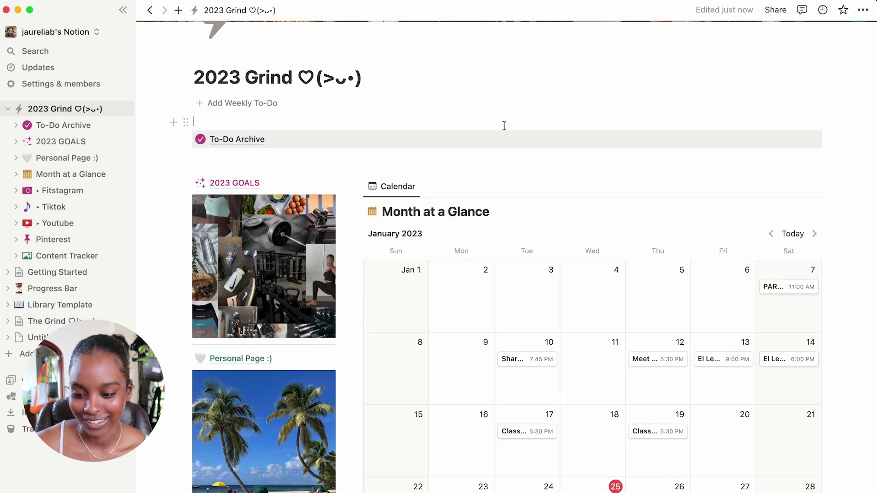
key(super+z)
- Add an untitled entry on January 18, 2023 in the Month at a Glance calendar and close its page
scroll(504, 125, down, 10)
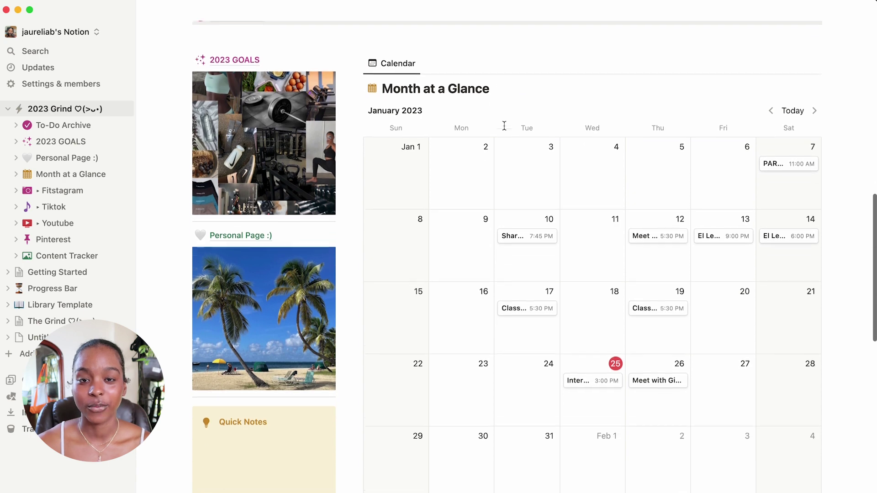
scroll(504, 125, down, 1)
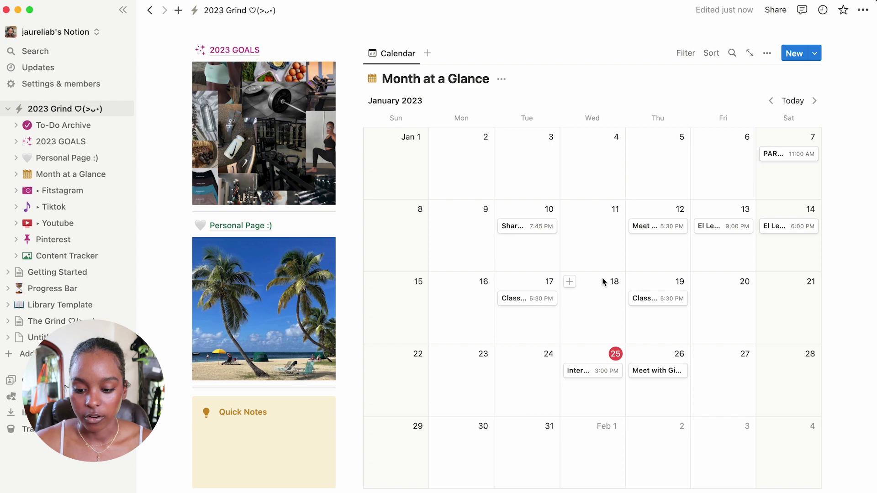
click(570, 281)
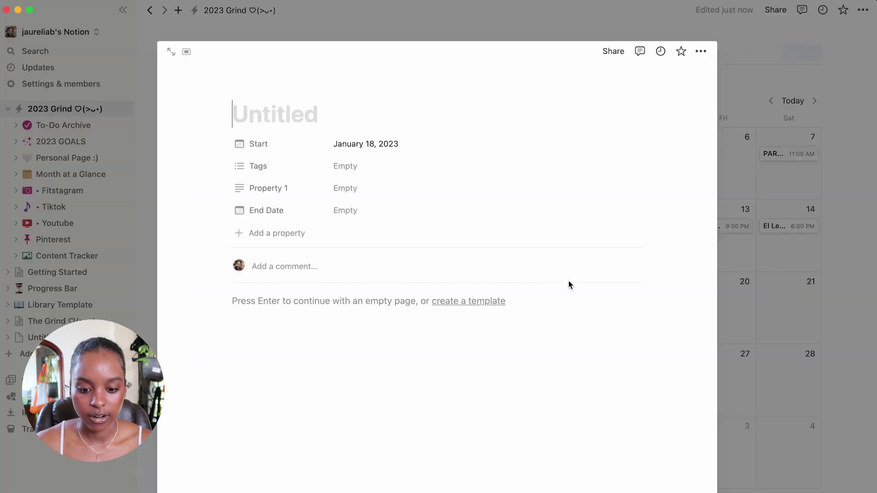
click(359, 171)
key(Escape)
key(Escape)
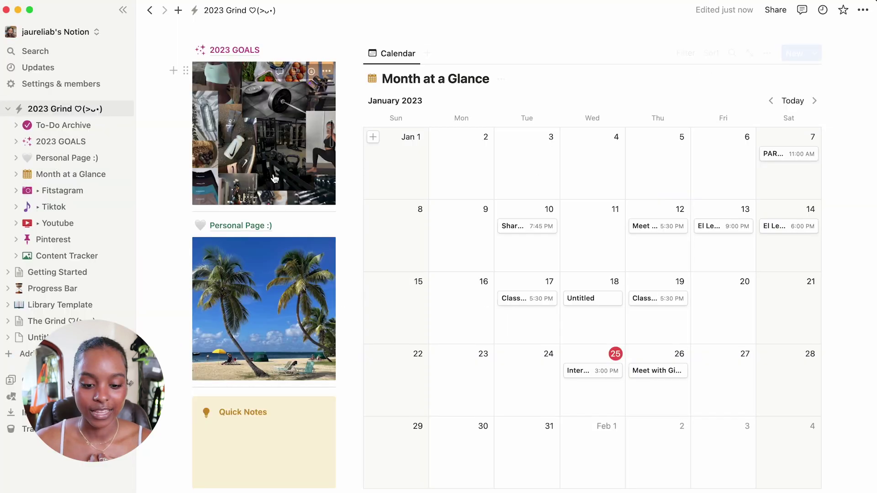
- Open the 2023 GOALS page and examine its bingo board and the goal checklists sorted by category
scroll(263, 175, up, 1)
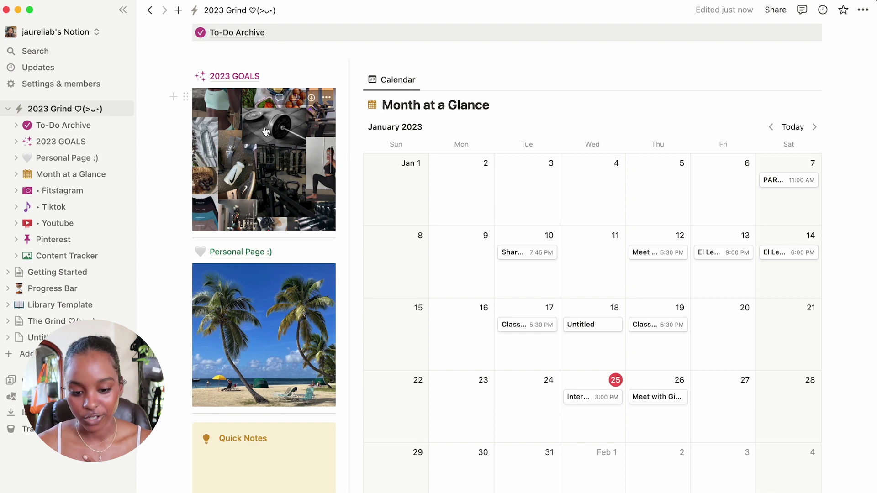
scroll(362, 145, up, 2)
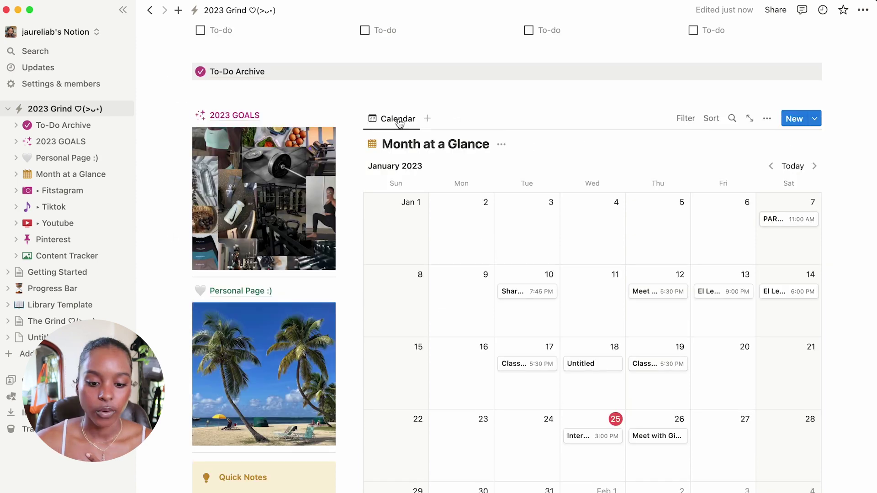
click(242, 110)
scroll(390, 356, down, 5)
scroll(389, 360, down, 3)
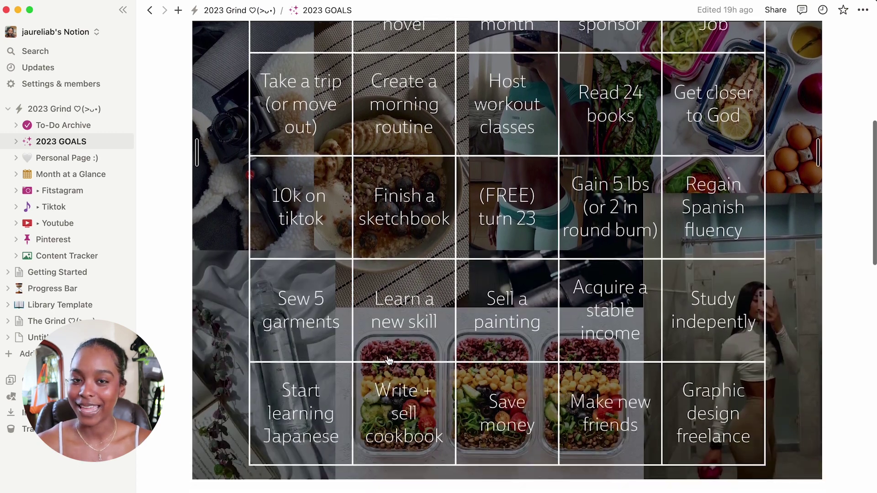
scroll(389, 361, up, 8)
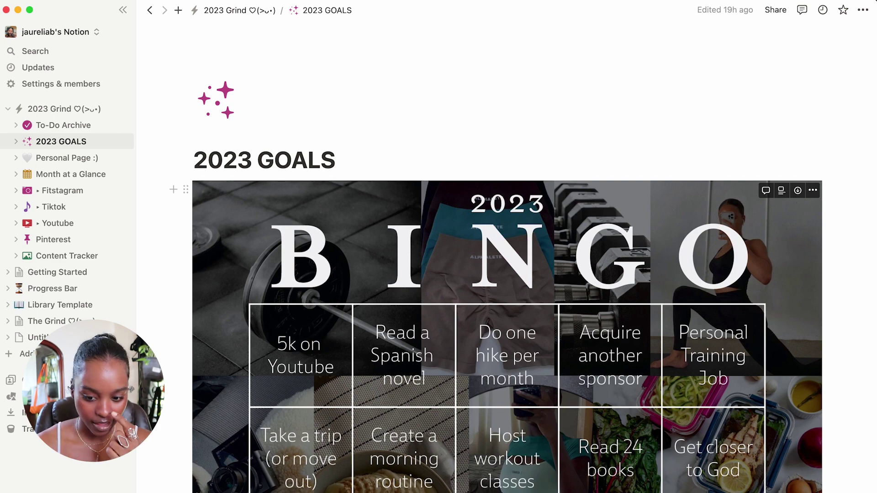
scroll(539, 477, down, 7)
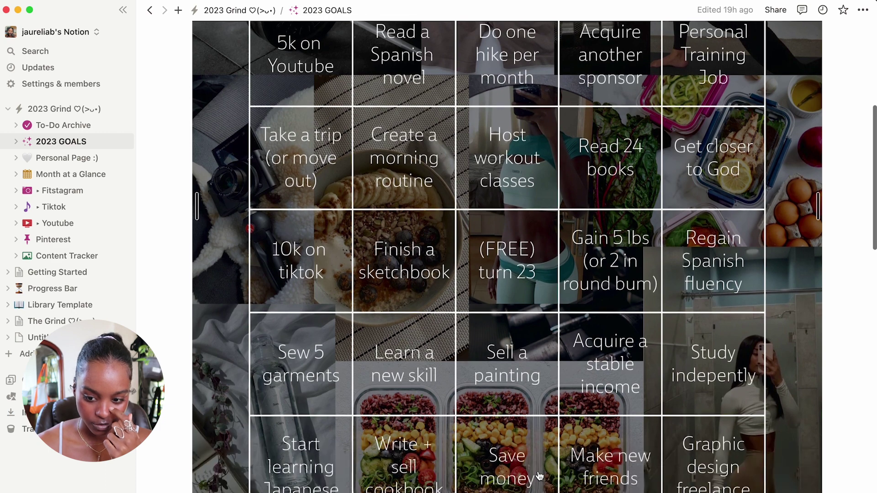
scroll(539, 476, up, 2)
scroll(539, 457, down, 6)
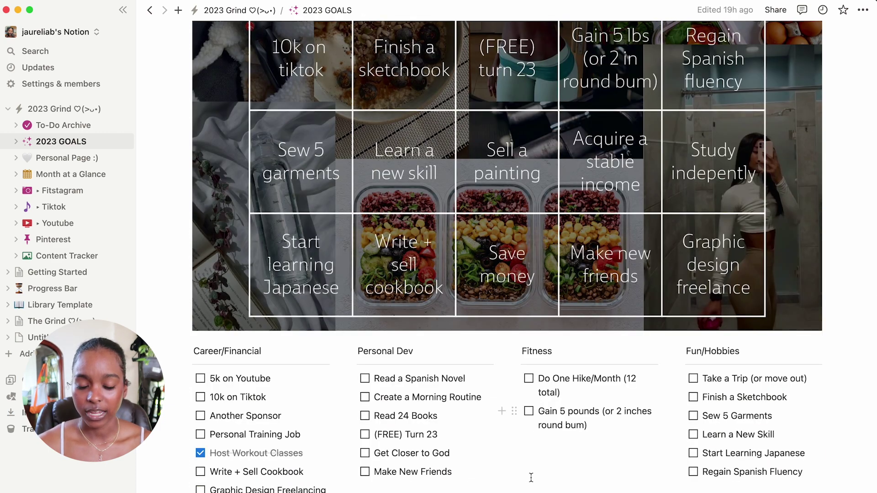
scroll(528, 477, down, 2)
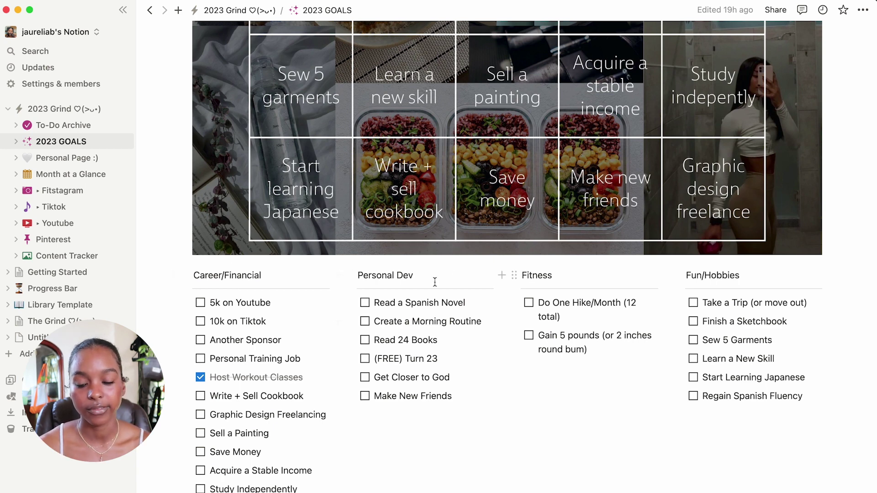
scroll(557, 296, down, 1)
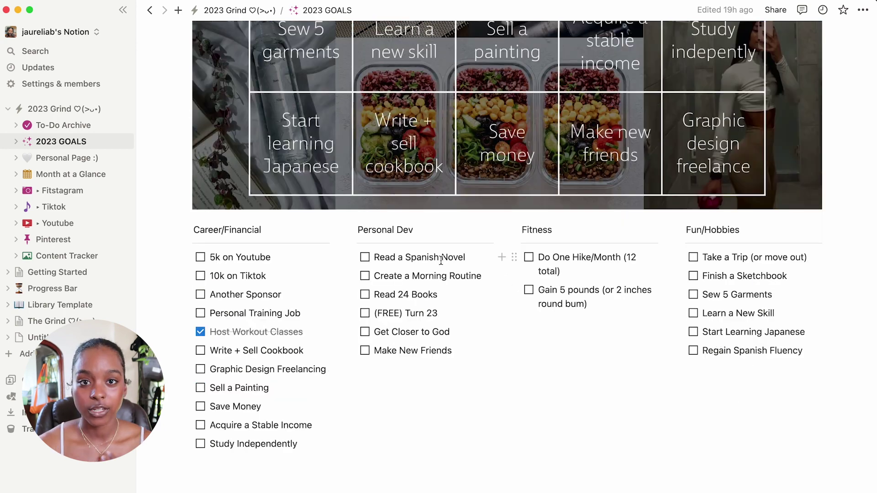
- Read the actionable steps under Career Goals and the sections below, and look over the bingo board again
scroll(441, 259, down, 15)
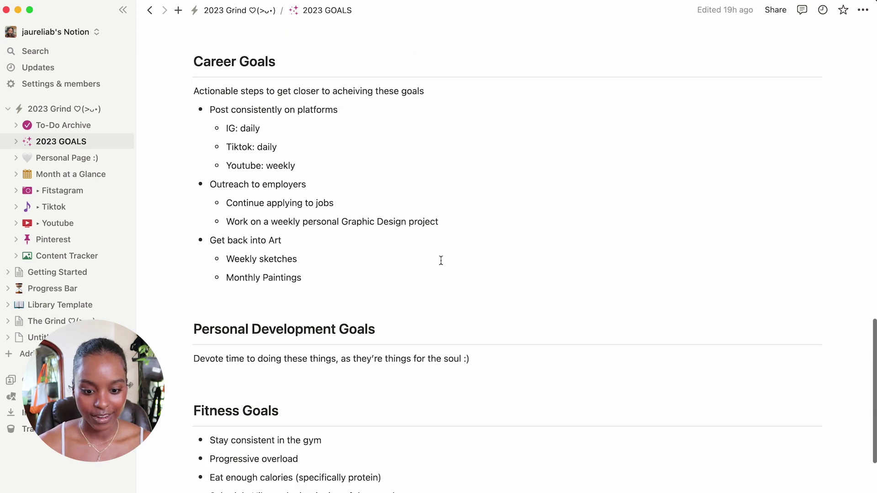
scroll(440, 261, up, 6)
scroll(440, 260, up, 8)
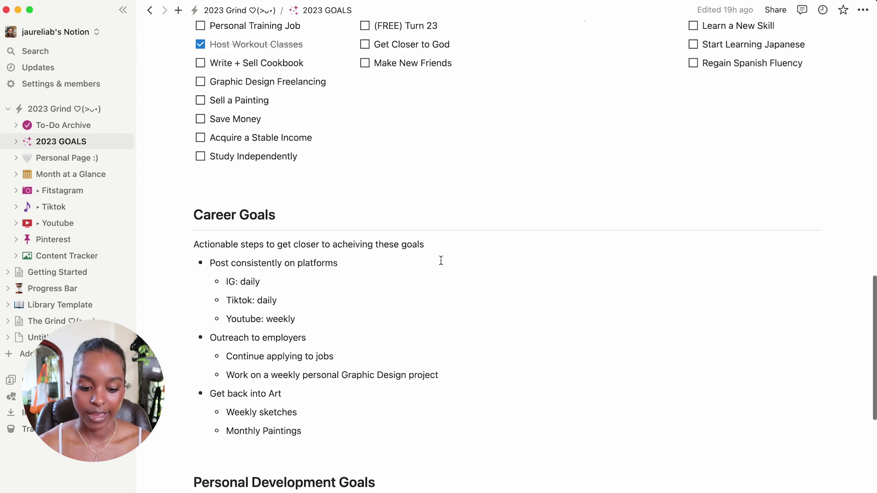
scroll(441, 260, down, 5)
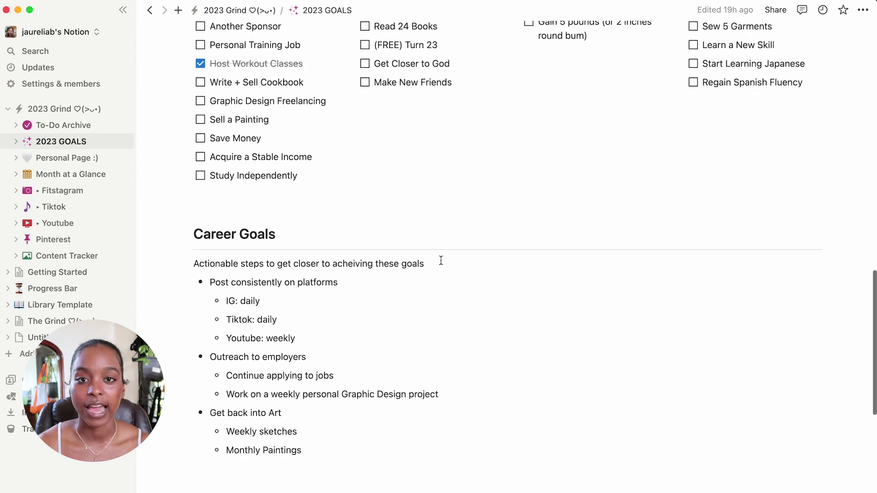
scroll(441, 262, up, 2)
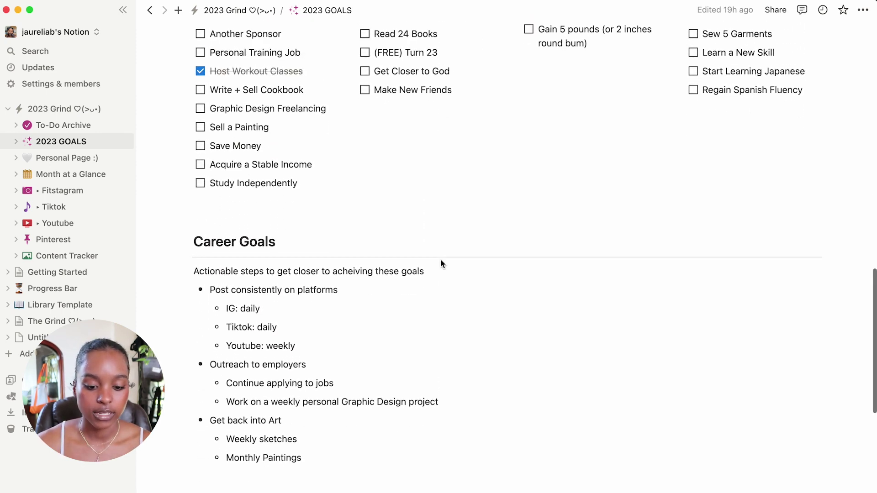
scroll(441, 260, down, 2)
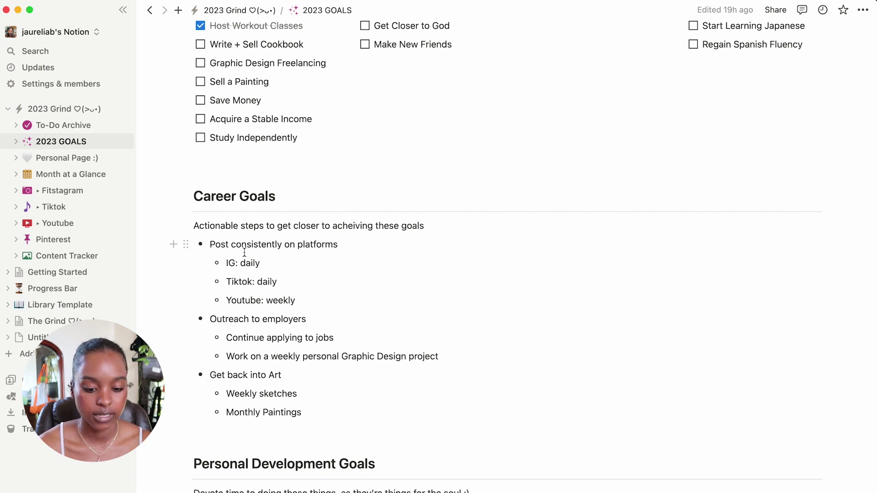
scroll(277, 319, down, 1)
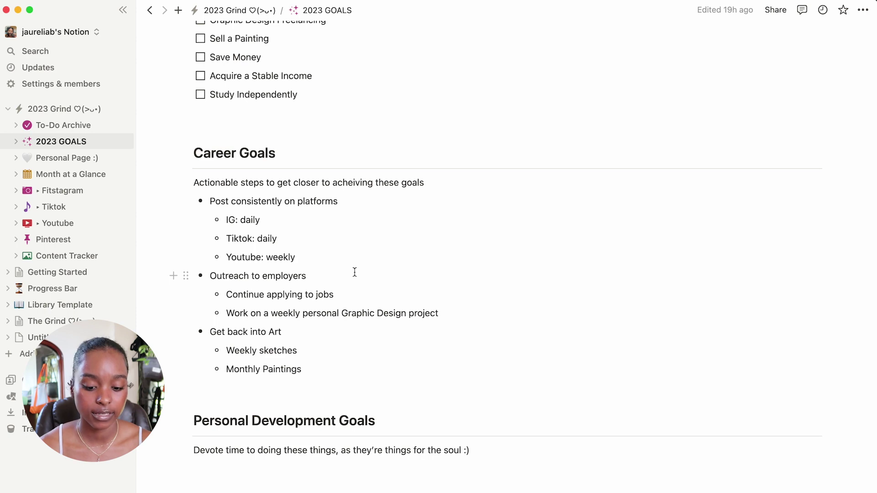
scroll(355, 272, down, 2)
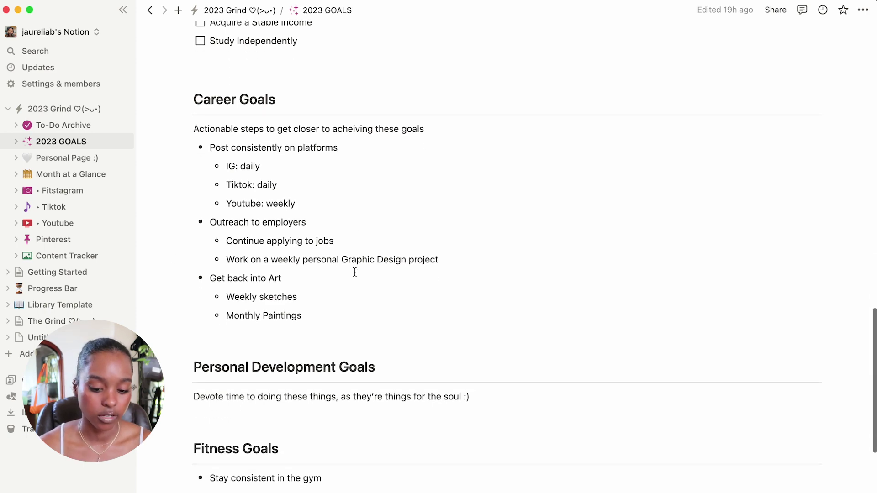
scroll(354, 272, up, 1)
scroll(354, 272, up, 1)
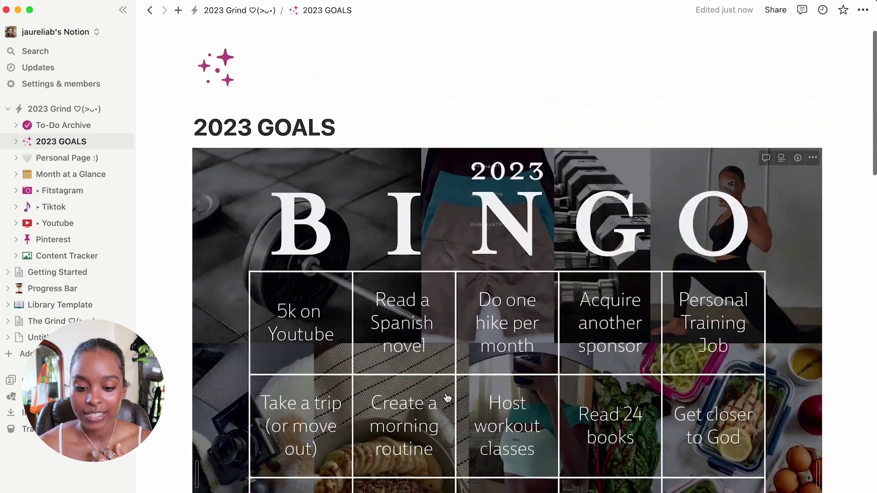
scroll(447, 398, down, 15)
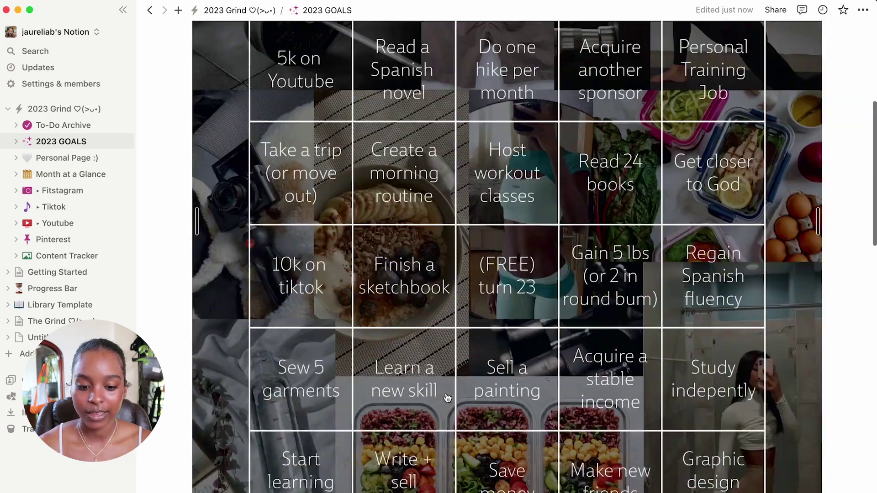
scroll(447, 394, up, 5)
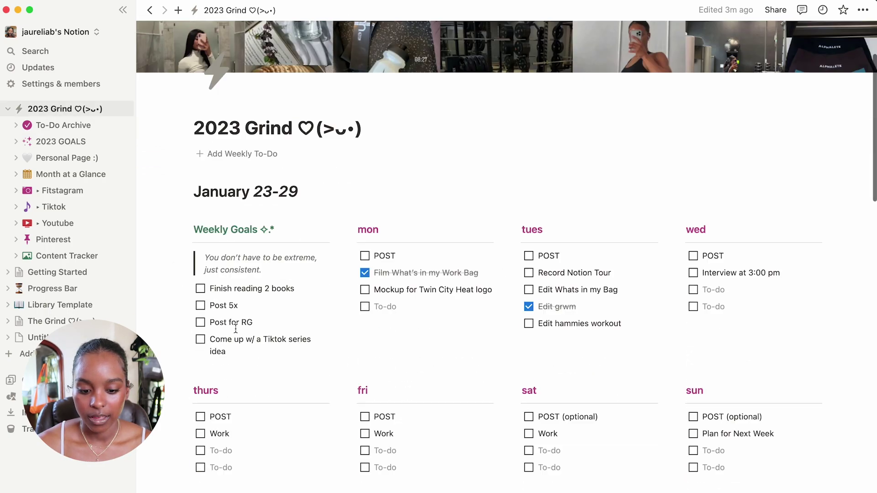
- Open Personal Page :) from the 2023 Grind page and review its habits, morning routine and night routine
scroll(236, 328, down, 10)
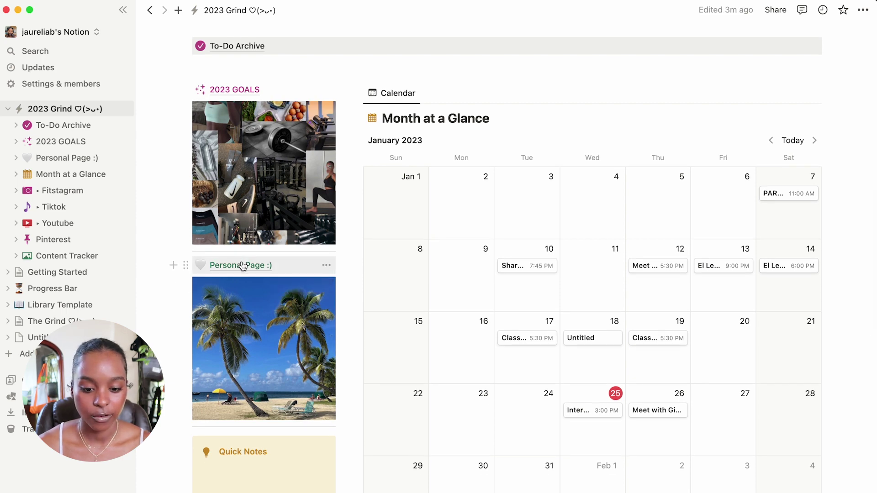
click(243, 266)
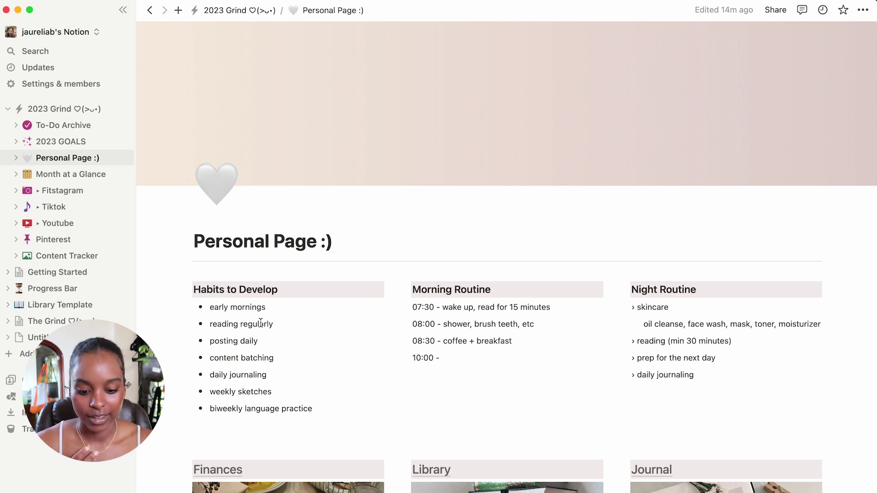
scroll(265, 384, down, 1)
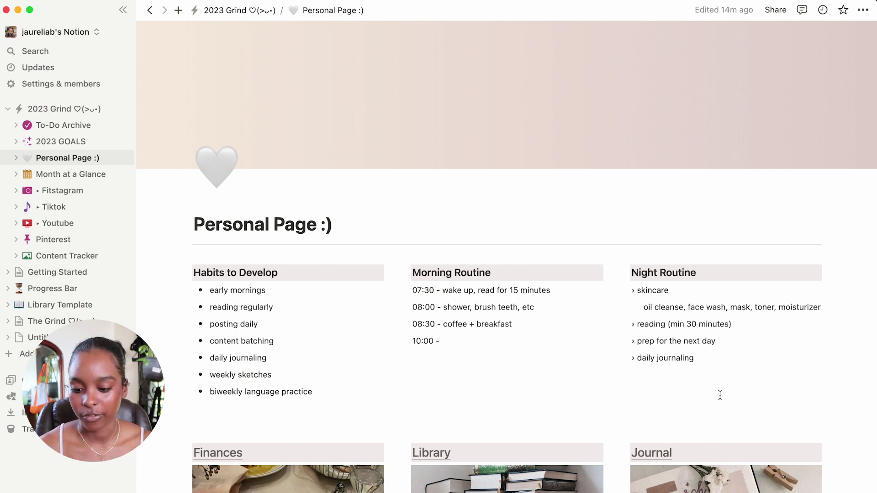
scroll(720, 395, down, 5)
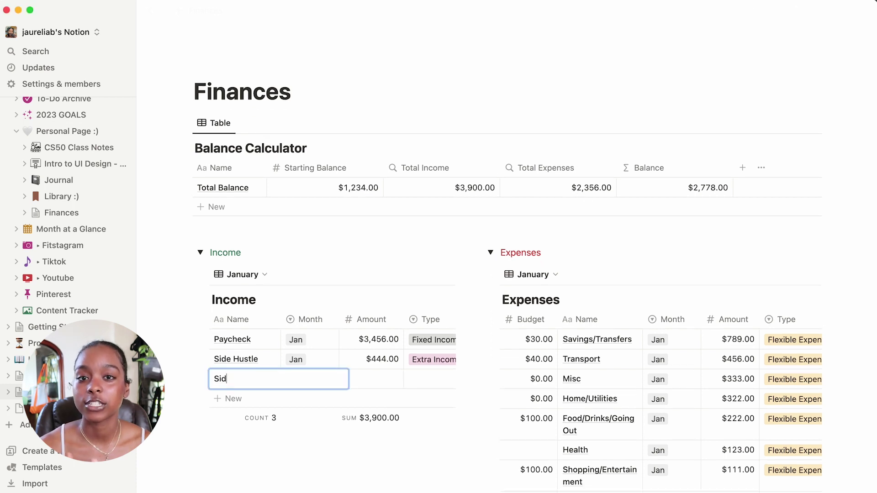
- Name the new January income row Side Hustle 2 and set its amount to $200
text(e Hu)
text(stle 2)
click(383, 379)
text(200)
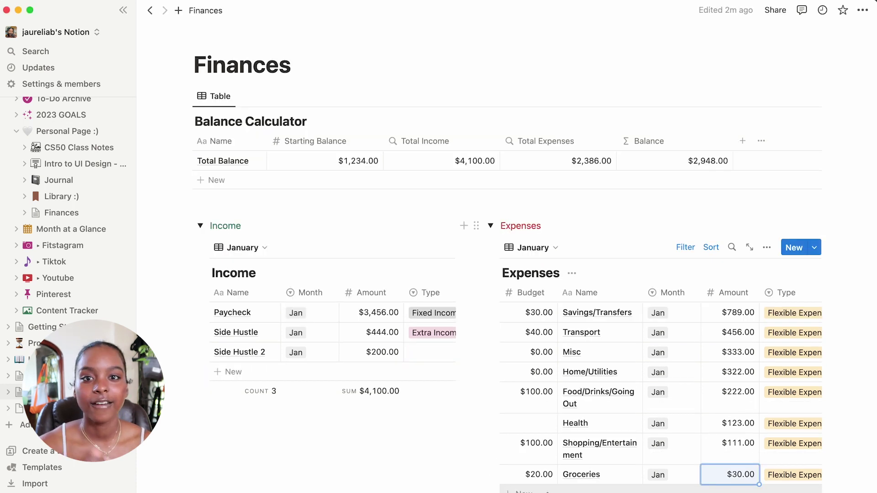
- Examine the Type and Up/Down columns of the January Expenses table, and check the Balance Calculator
scroll(671, 456, right, 3)
scroll(676, 457, left, 3)
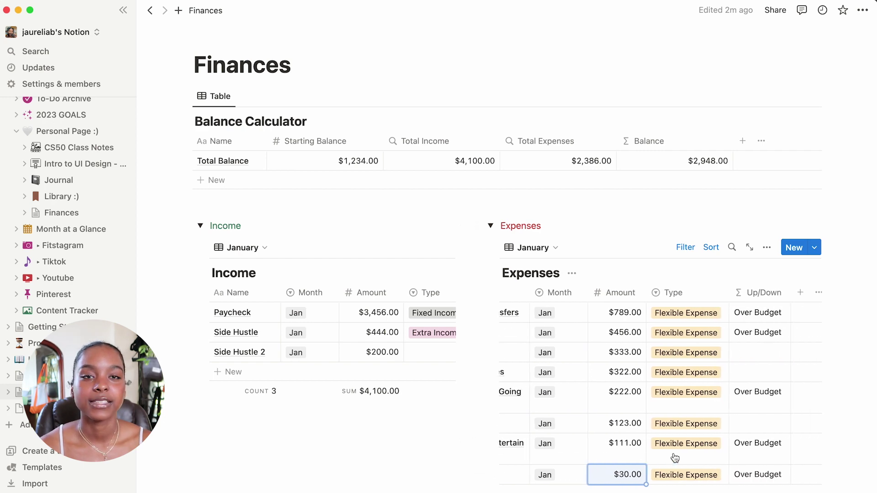
scroll(754, 332, up, 1)
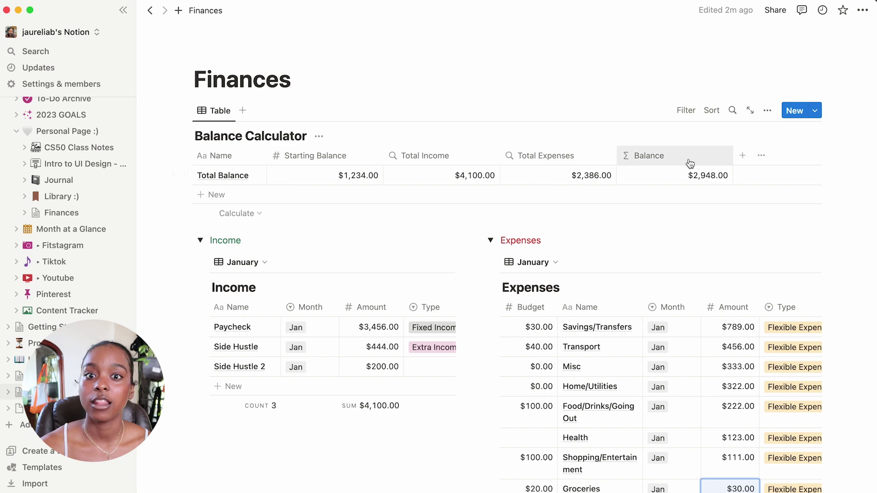
- Set the added interest of the first entry in the Student Loan Interest table to $5
scroll(470, 378, down, 15)
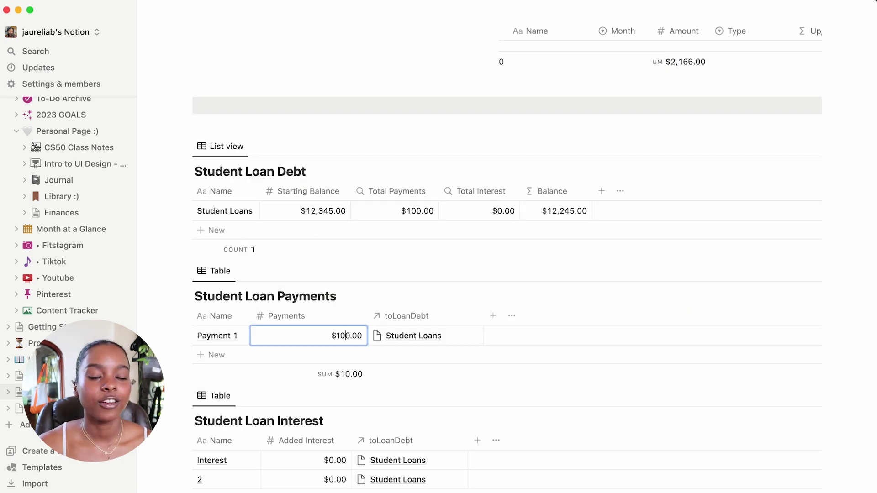
click(306, 461)
text(50)
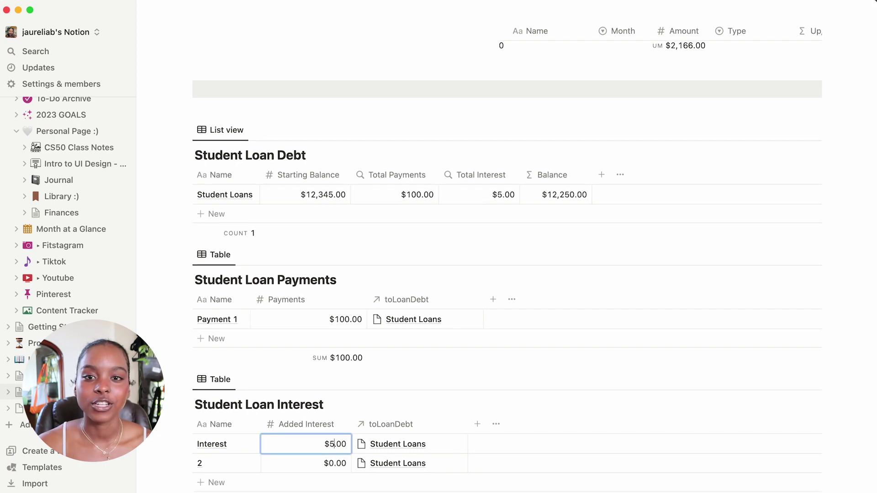
key(Return)
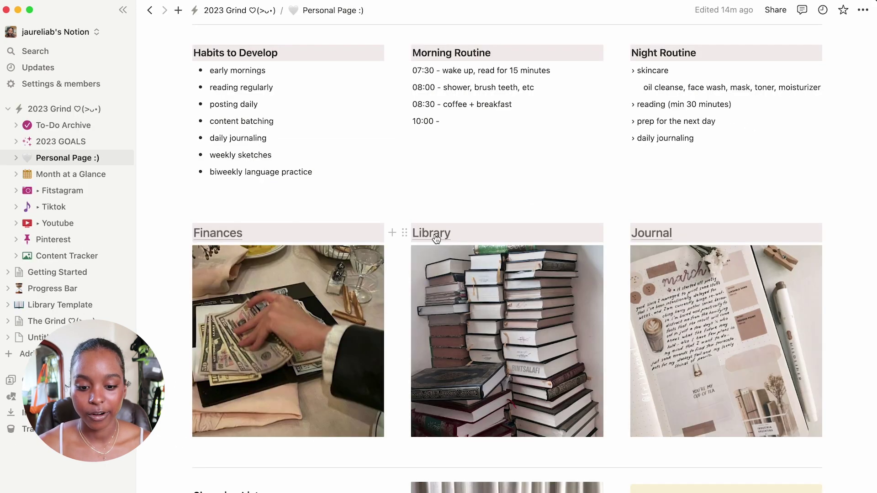
- Open the Library page from the Personal Page and set the 2023 Completed Books counter to 1
click(453, 234)
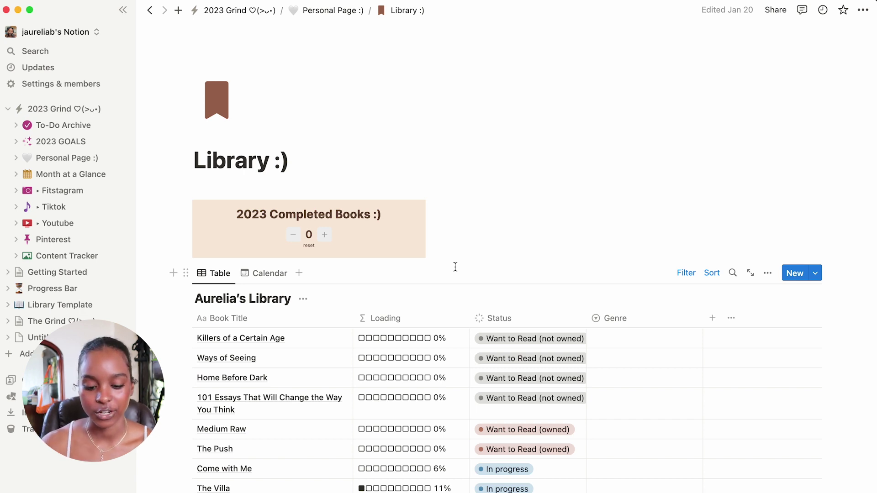
click(324, 235)
click(325, 235)
click(294, 235)
click(293, 235)
click(323, 234)
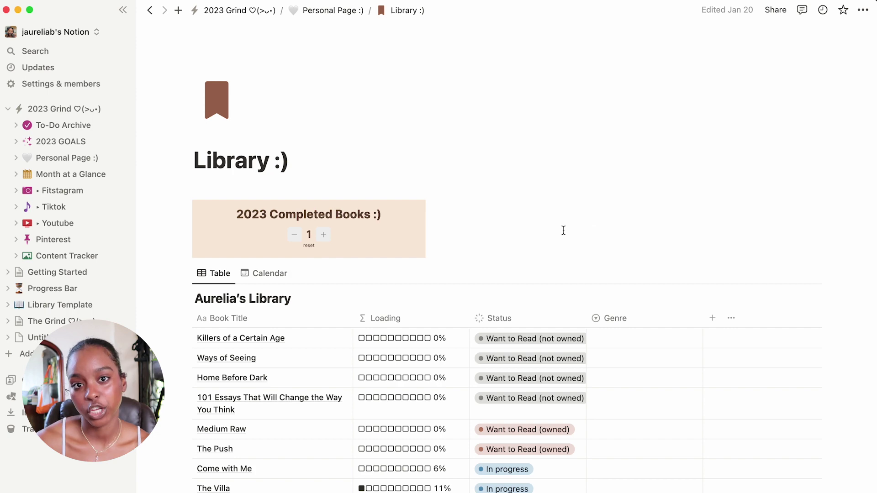
- Look through the library table's book titles, loading bars, reading statuses and Genre column
scroll(361, 296, down, 5)
scroll(361, 296, down, 1)
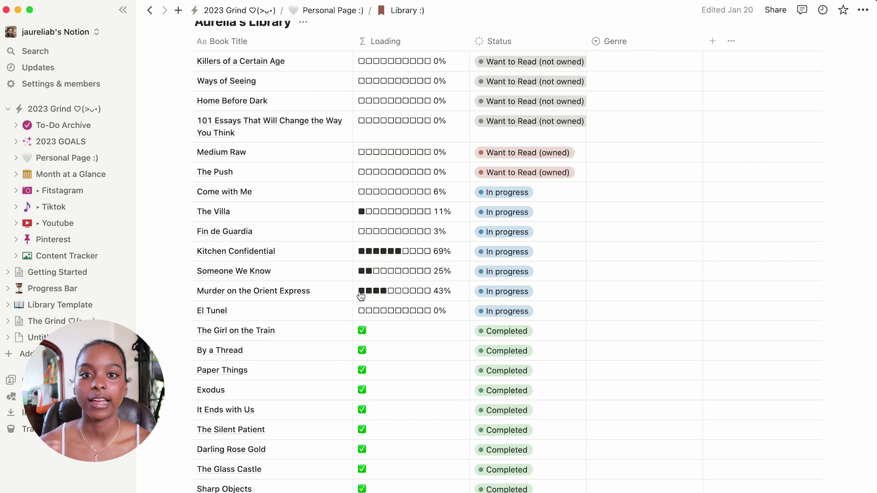
scroll(361, 296, up, 1)
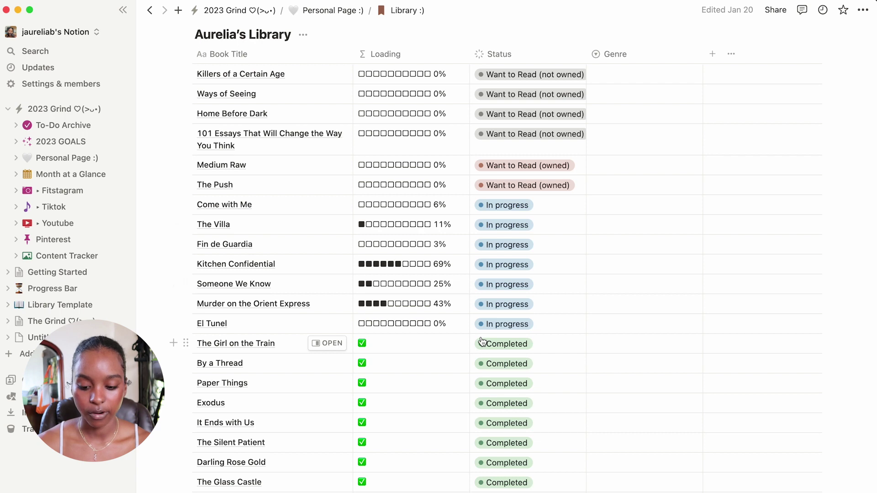
scroll(482, 360, down, 5)
scroll(640, 229, up, 8)
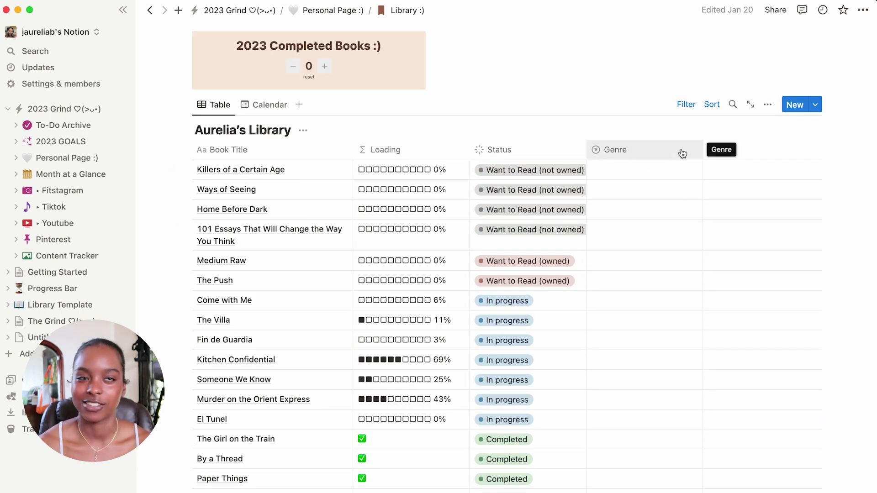
scroll(648, 211, down, 3)
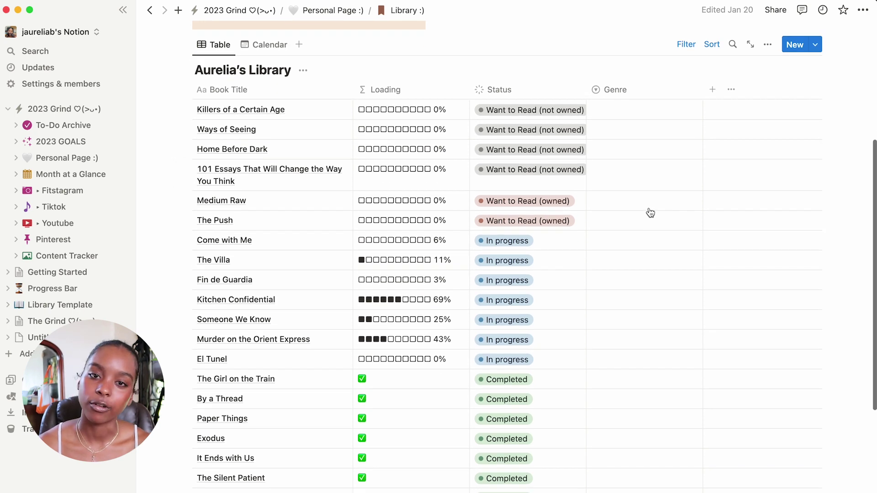
scroll(405, 362, down, 5)
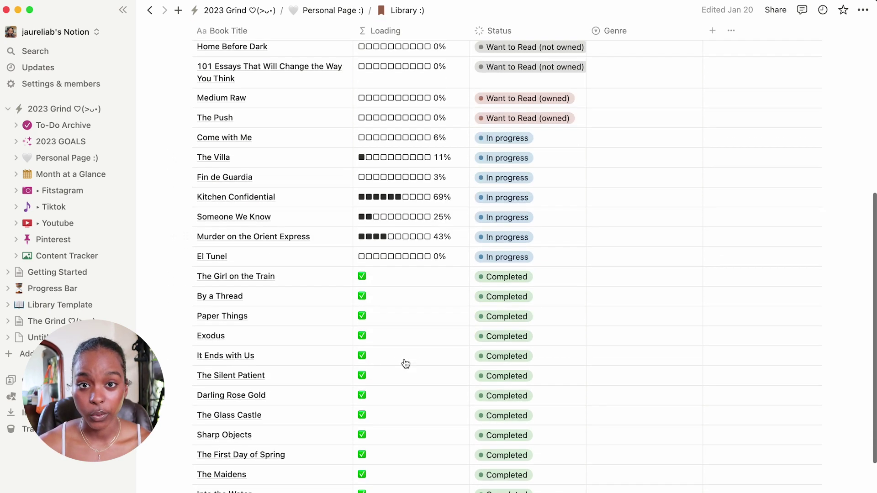
scroll(405, 363, up, 6)
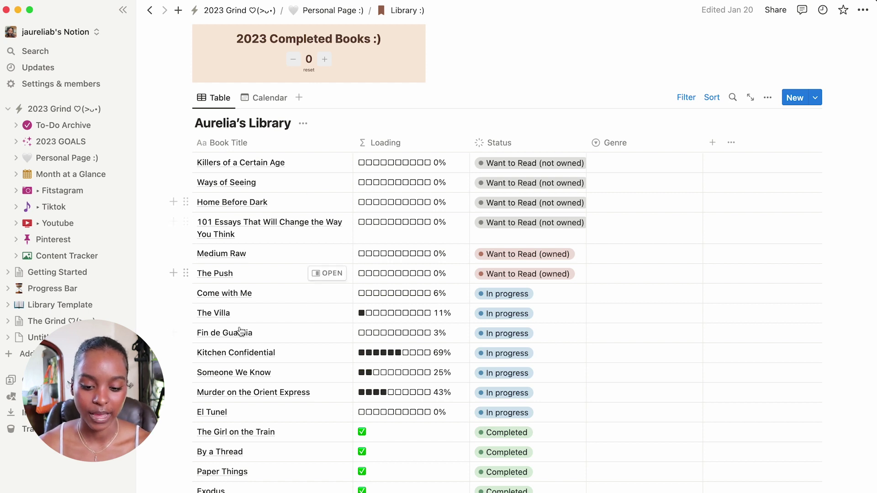
- Open the Progress Bar page and examine its example table and the formulas for each bar style
click(43, 289)
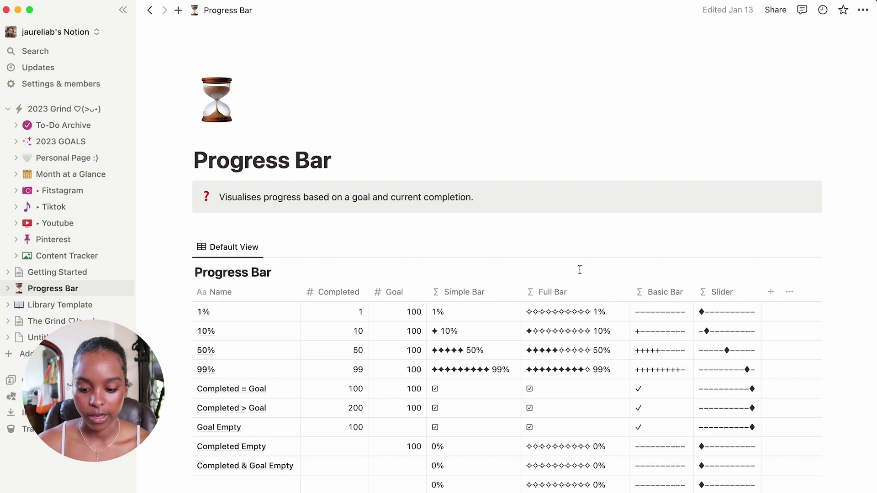
scroll(579, 269, down, 20)
scroll(580, 270, down, 6)
scroll(574, 266, up, 20)
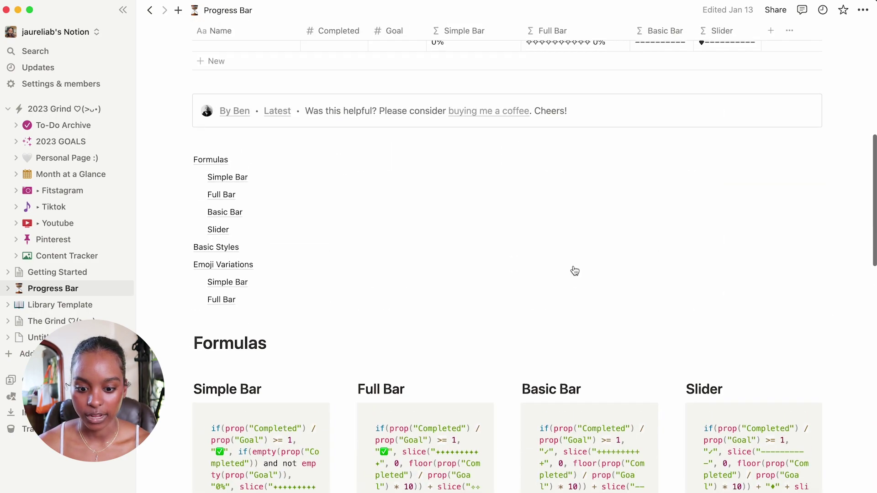
scroll(575, 271, up, 7)
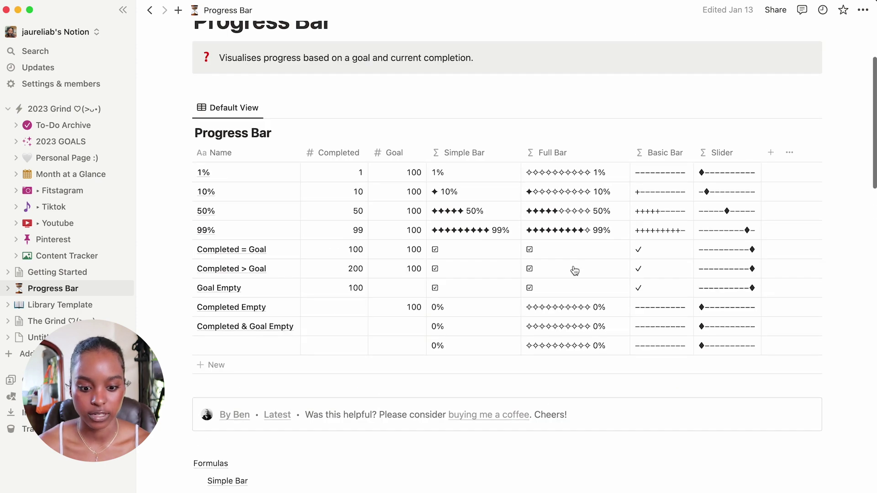
scroll(575, 271, up, 3)
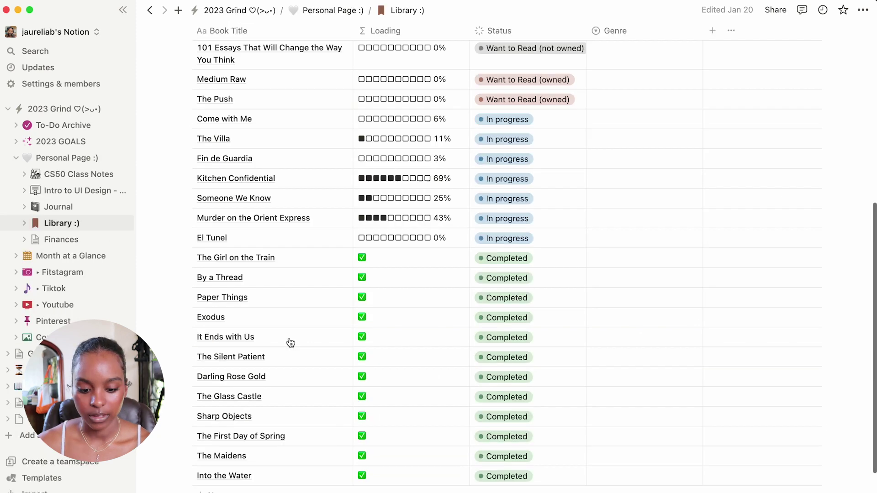
- Look over the in-progress and completed books in the Library again and return to the Personal Page
scroll(289, 343, down, 3)
scroll(291, 342, up, 3)
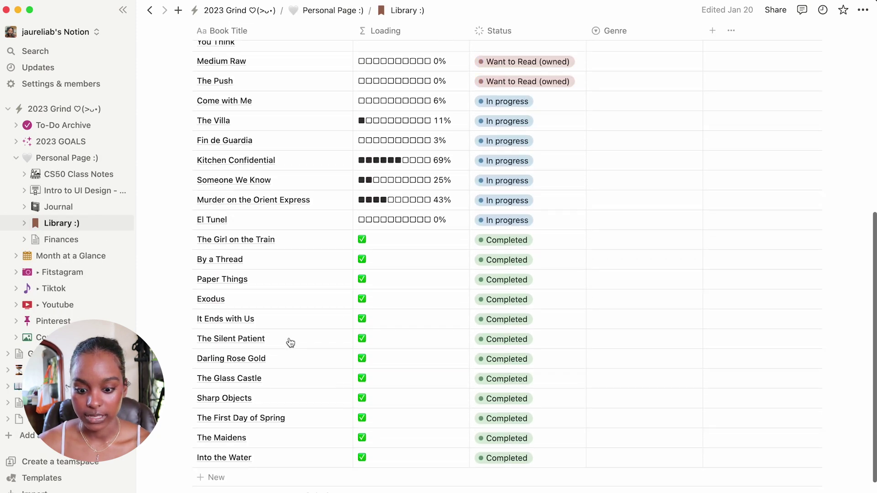
scroll(290, 343, up, 10)
key(super+bracketleft)
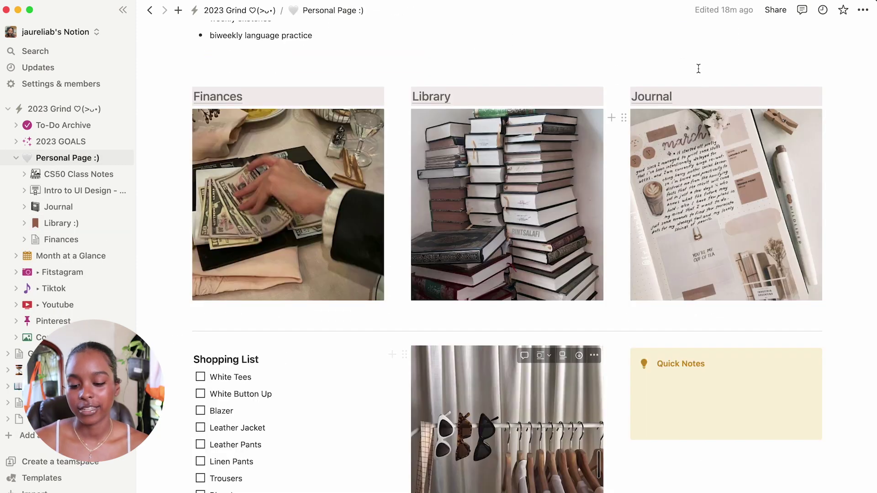
- Open the Journal and view its Daily Entries and Personal Entries lists, ending on All Entries
click(658, 101)
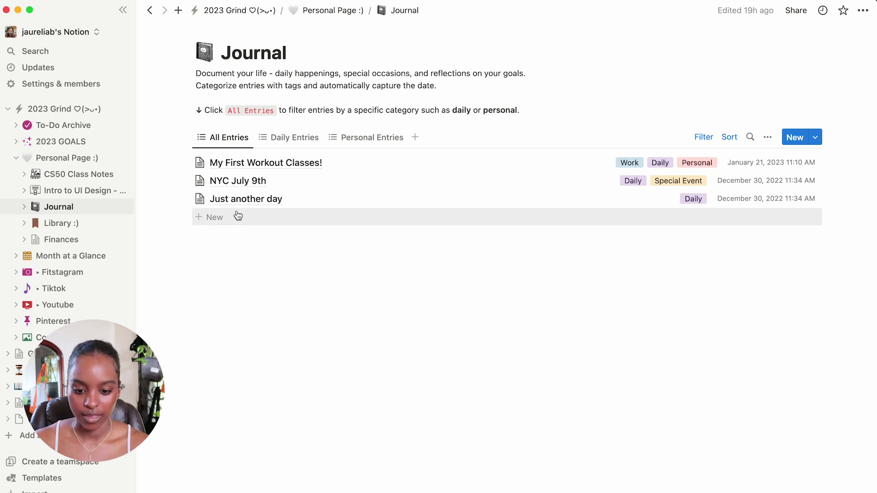
click(291, 144)
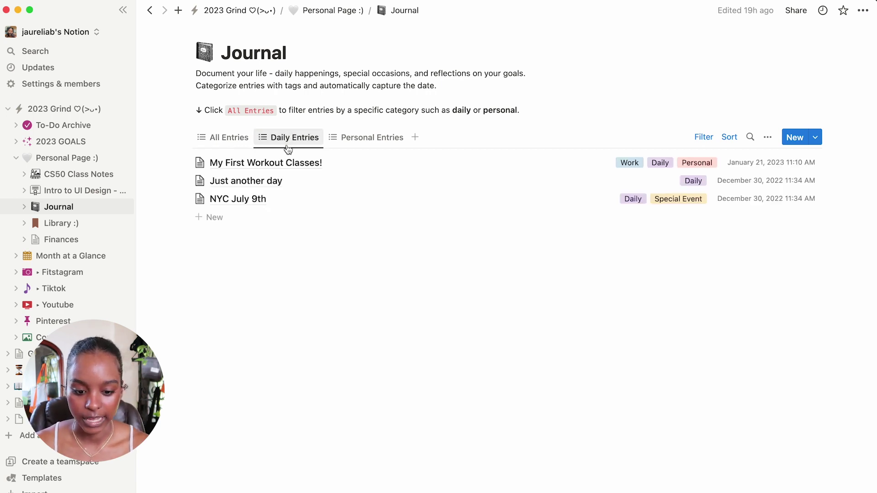
click(359, 145)
click(231, 137)
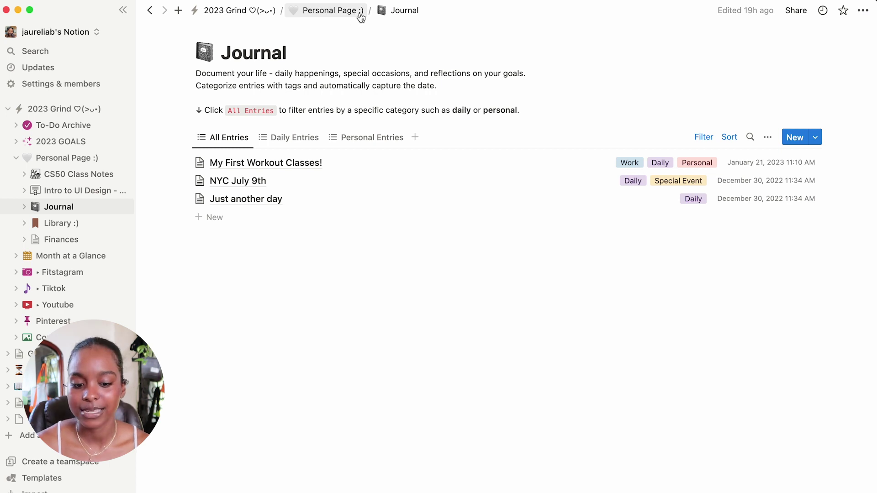
- Return to the Personal Page and review its page links, routines, Shopping List and Quick Notes block
click(334, 14)
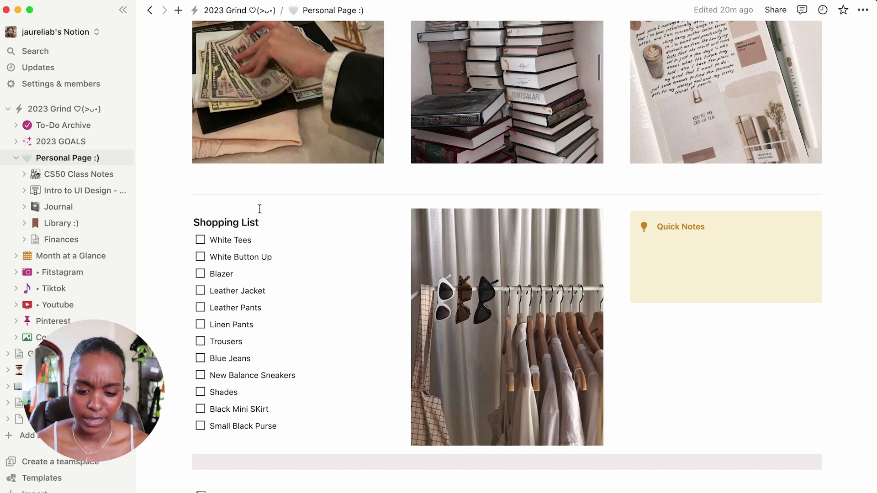
scroll(259, 209, up, 3)
scroll(239, 320, down, 2)
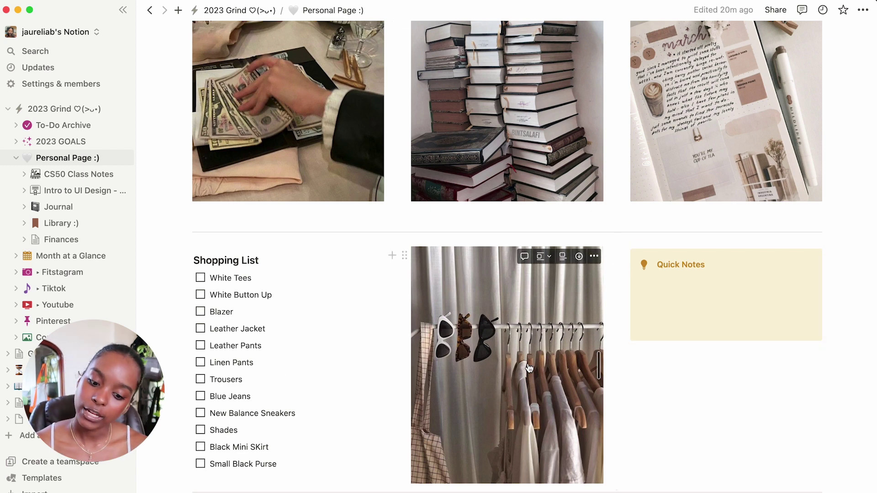
scroll(524, 375, up, 3)
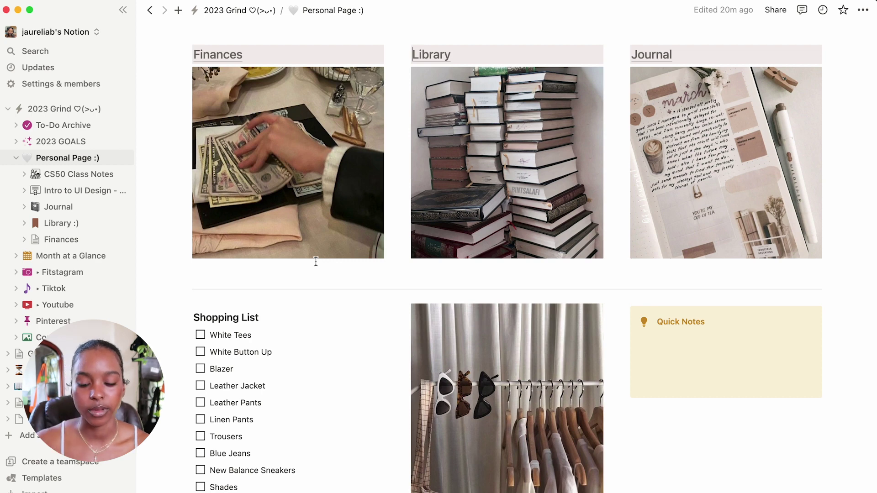
scroll(315, 262, up, 4)
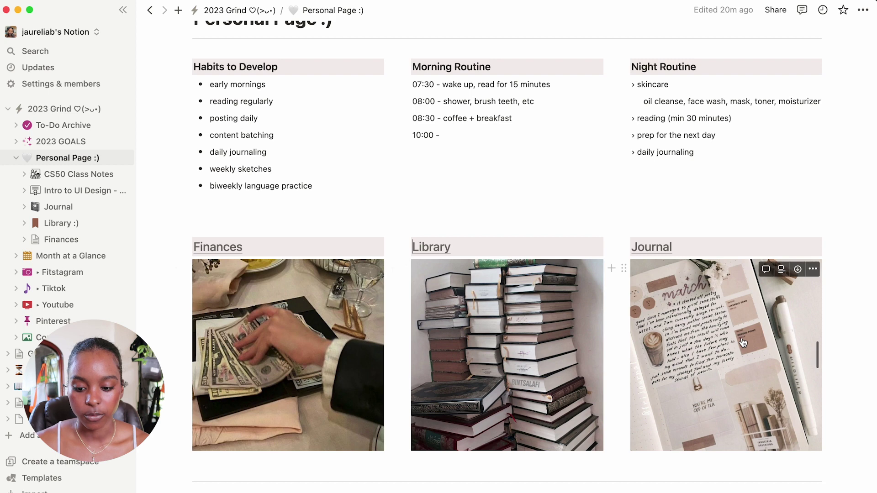
scroll(744, 343, down, 5)
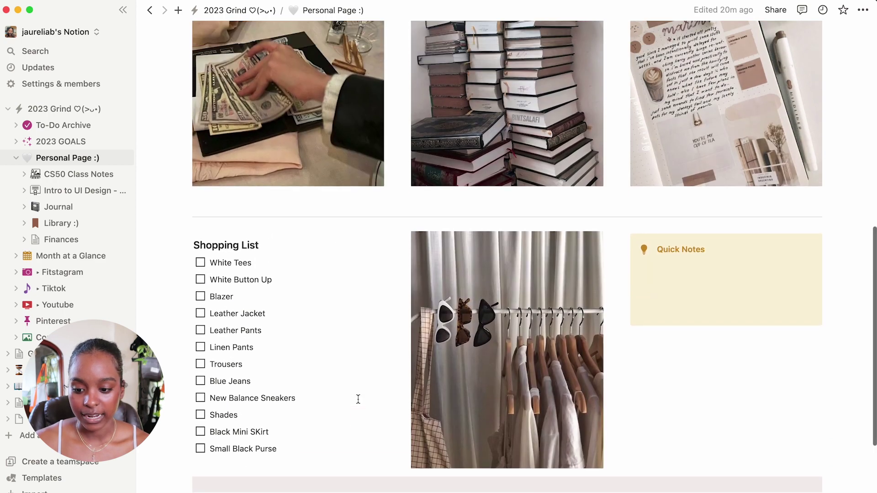
scroll(548, 352, up, 1)
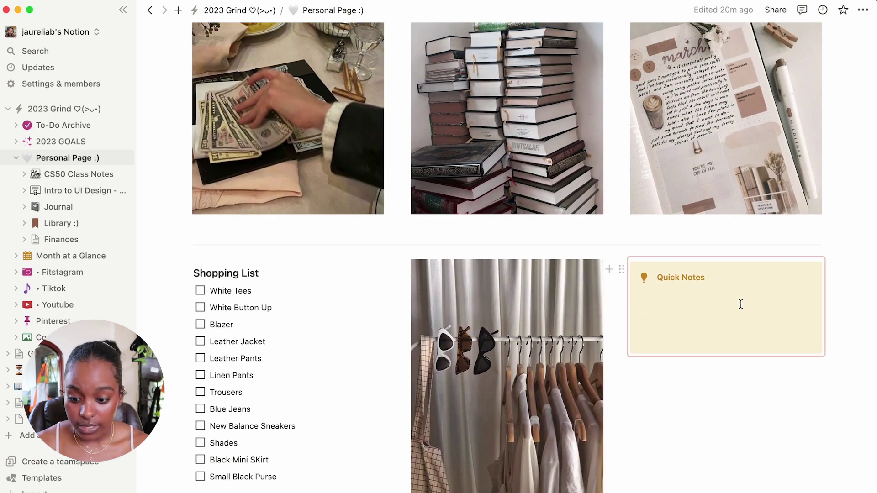
- Write "hello" in the synced Quick Notes block on the Personal Page
click(741, 304)
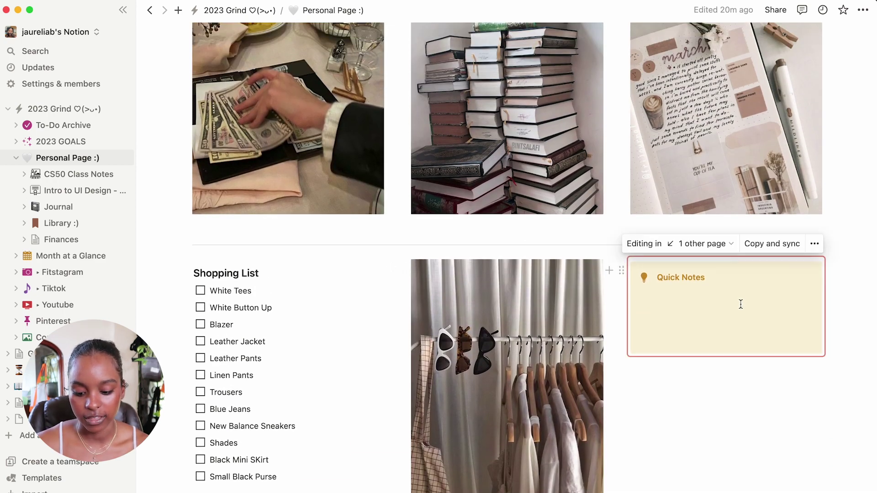
click(695, 468)
click(700, 303)
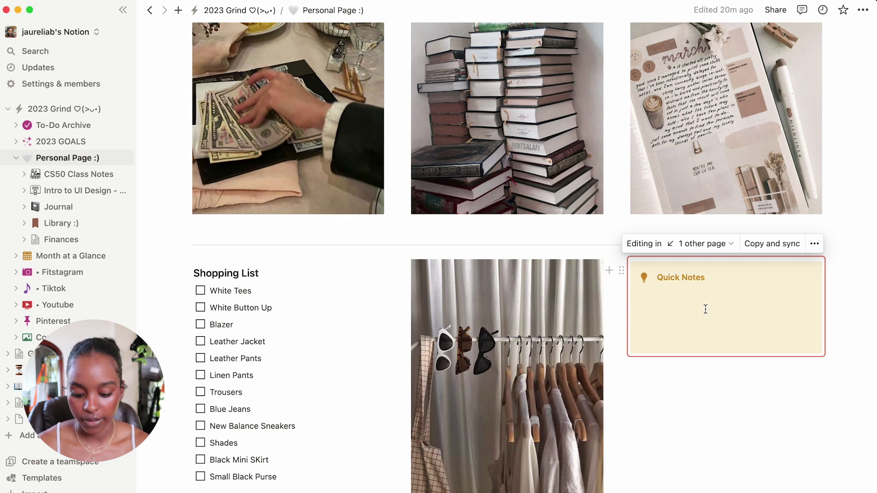
text(hello)
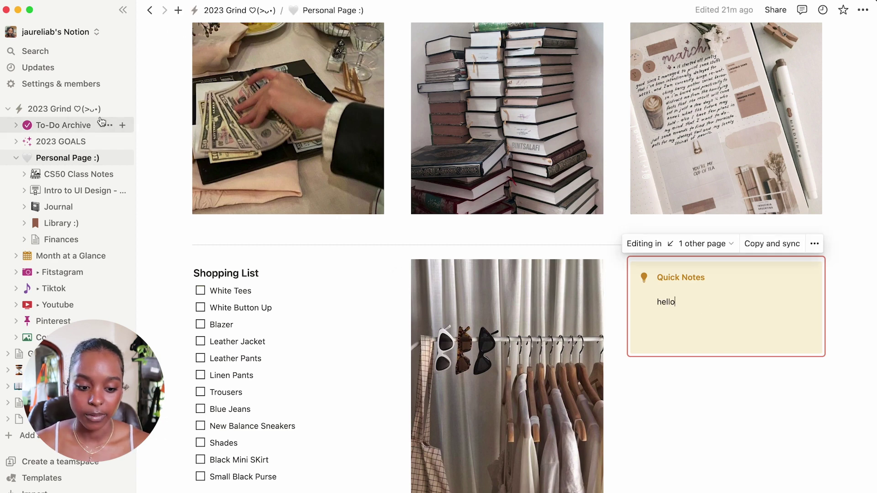
click(814, 452)
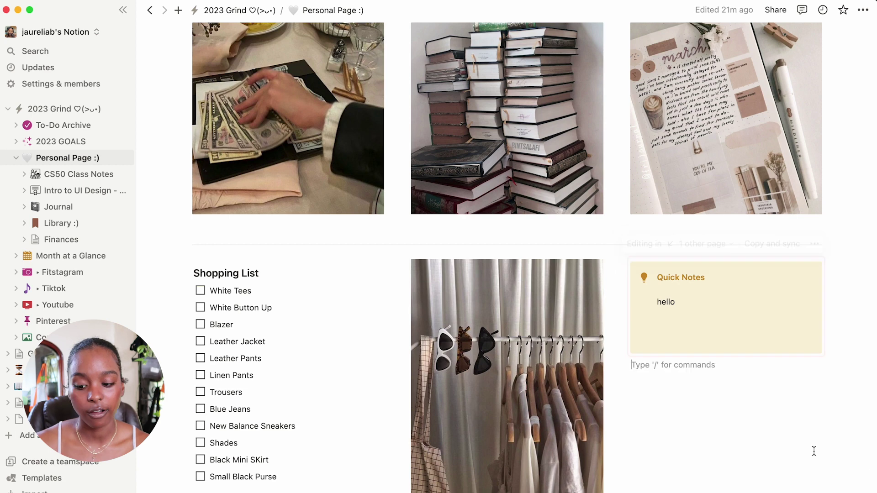
- Extend the "hello" note in Quick Notes with "..remember me?" and look over the surrounding section
click(770, 315)
text(..remember me?)
click(708, 395)
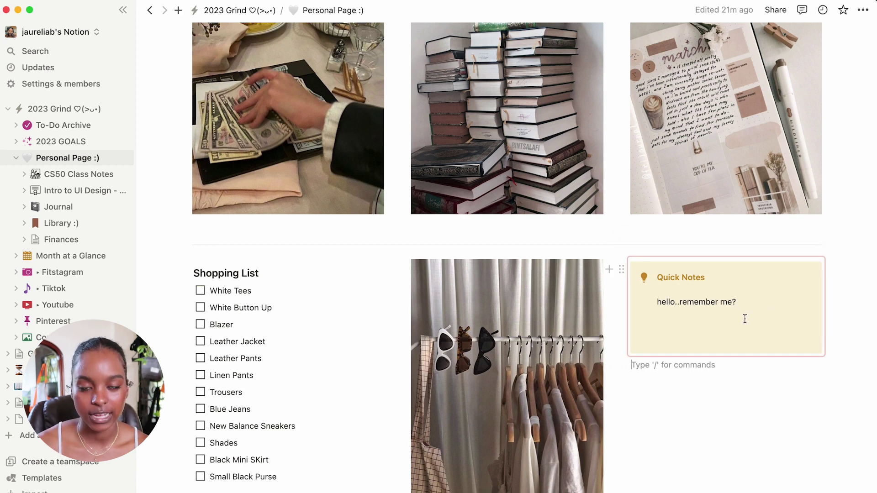
scroll(741, 365, down, 2)
scroll(740, 364, up, 2)
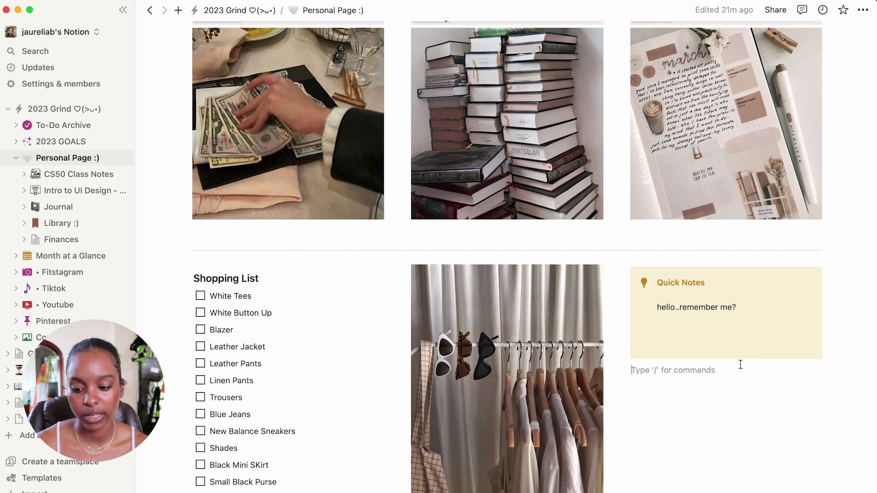
- Find the class notes links at the end of the Personal Page, open CS50 Class Notes and look through it
scroll(740, 364, up, 1)
scroll(740, 363, down, 10)
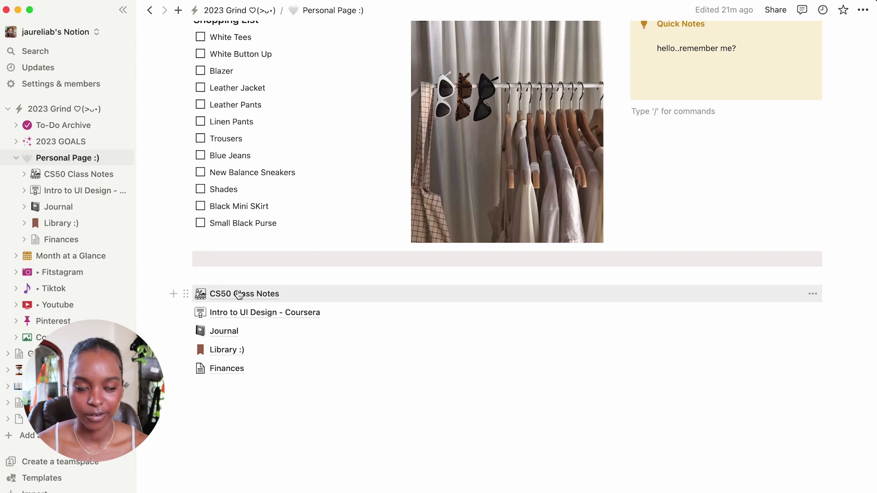
click(239, 295)
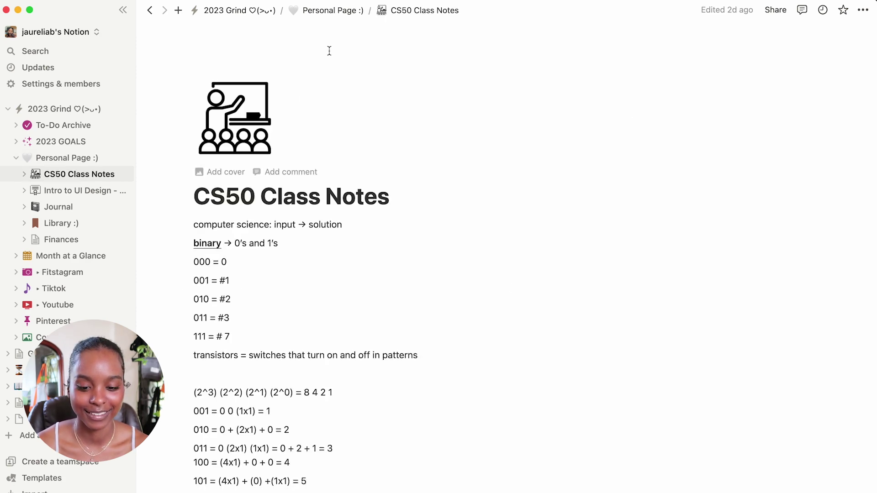
scroll(253, 253, down, 15)
scroll(253, 253, up, 20)
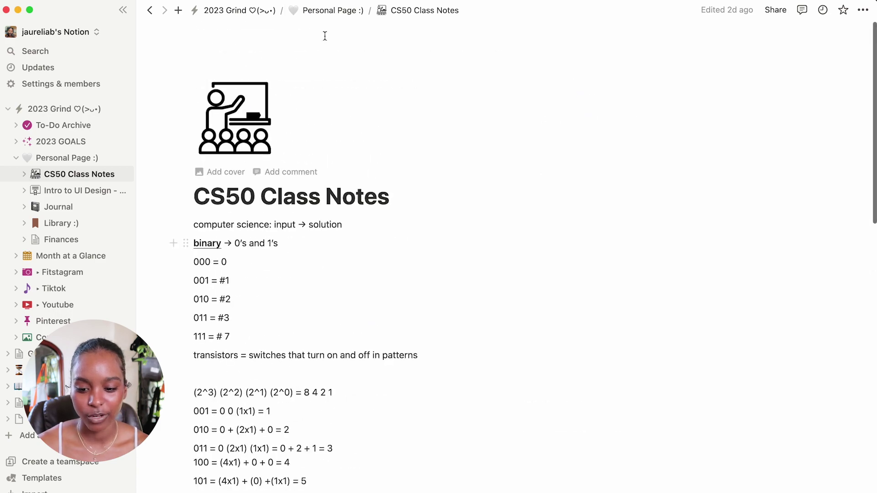
- Return to the Personal Page, view Intro to UI Design - Coursera with its Week 1 UI Notes, and go back to the Personal Page's links
click(329, 11)
scroll(231, 298, down, 10)
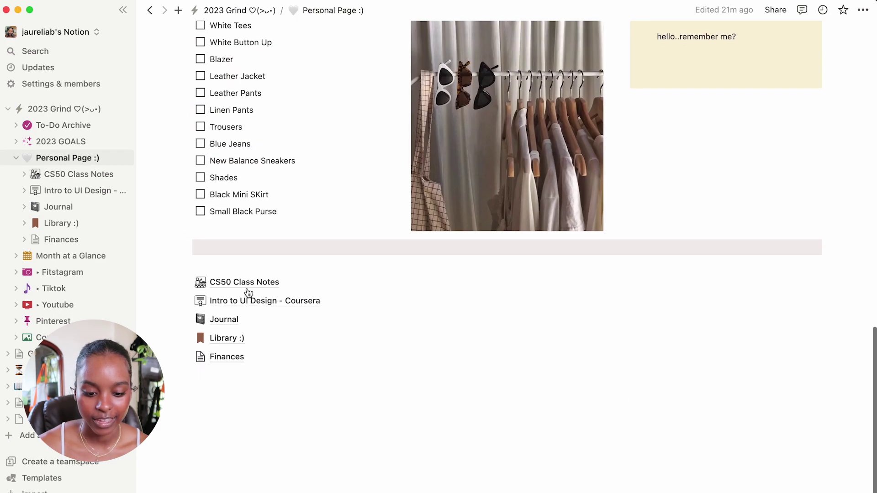
click(249, 302)
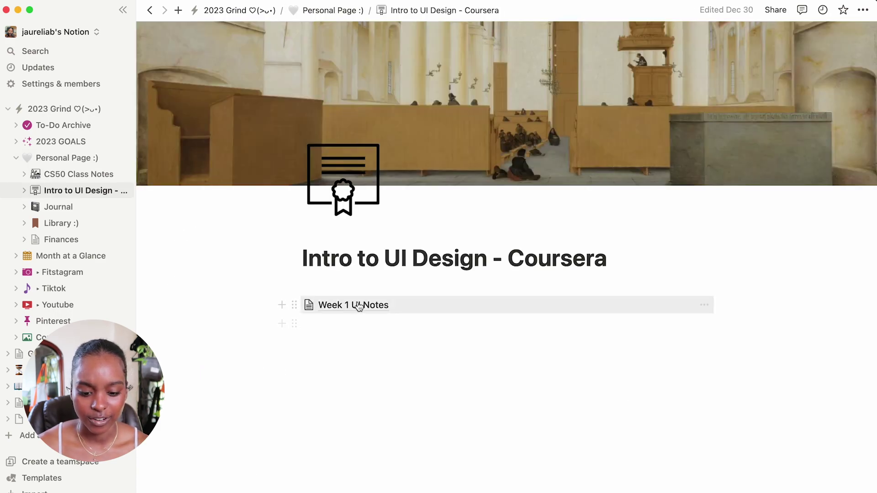
click(359, 306)
click(348, 12)
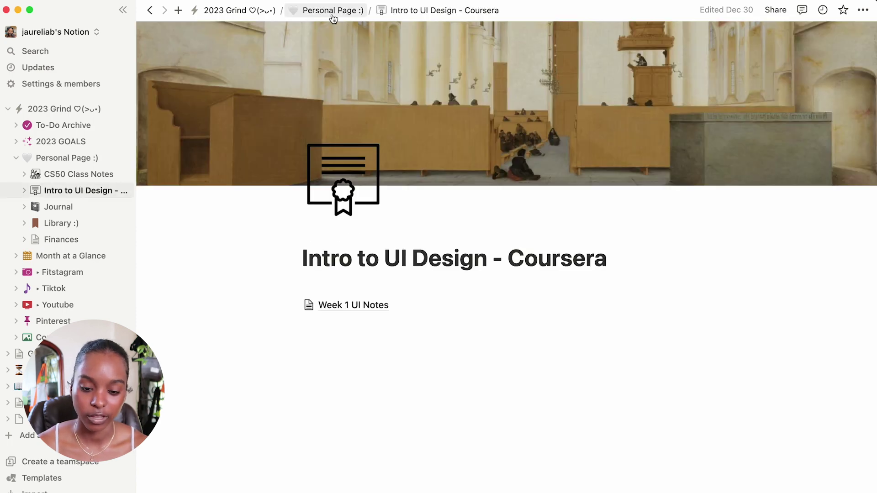
click(340, 10)
scroll(246, 312, down, 10)
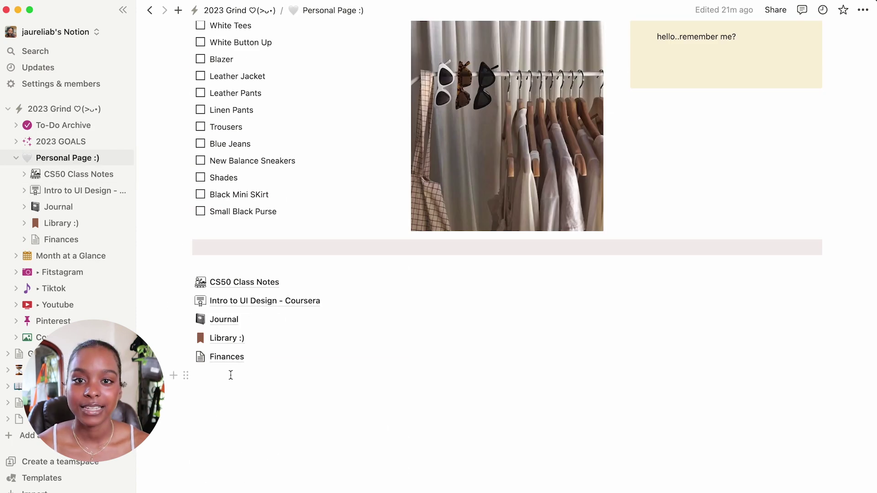
- Go back to the 2023 Grind page and check the synced note in its Quick Notes block
scroll(285, 302, up, 15)
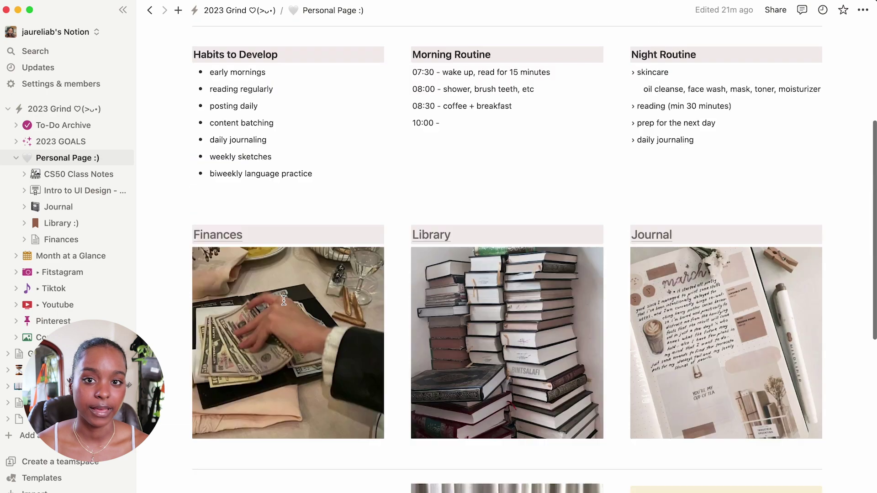
click(257, 17)
scroll(316, 382, down, 15)
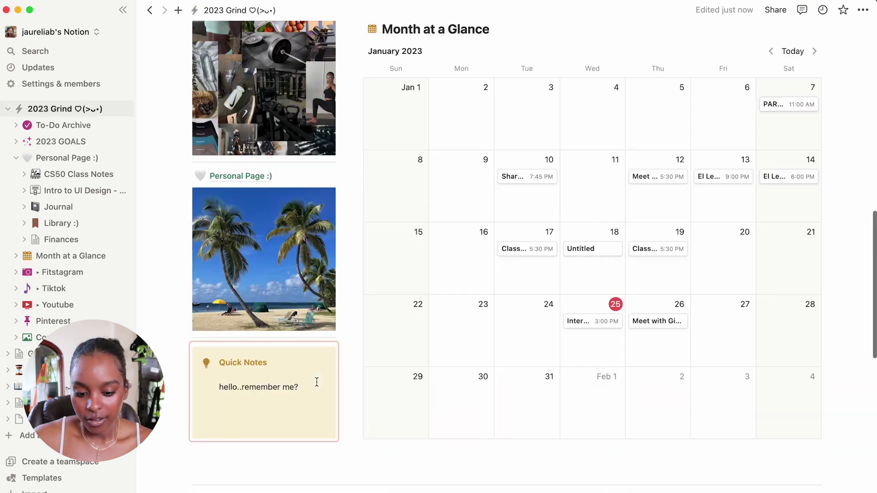
scroll(269, 348, up, 3)
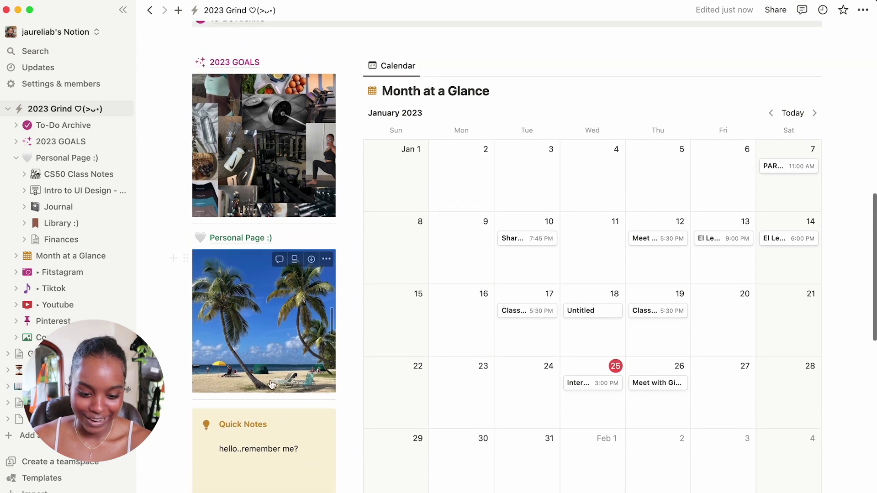
drag(305, 450, 221, 450)
scroll(256, 411, down, 1)
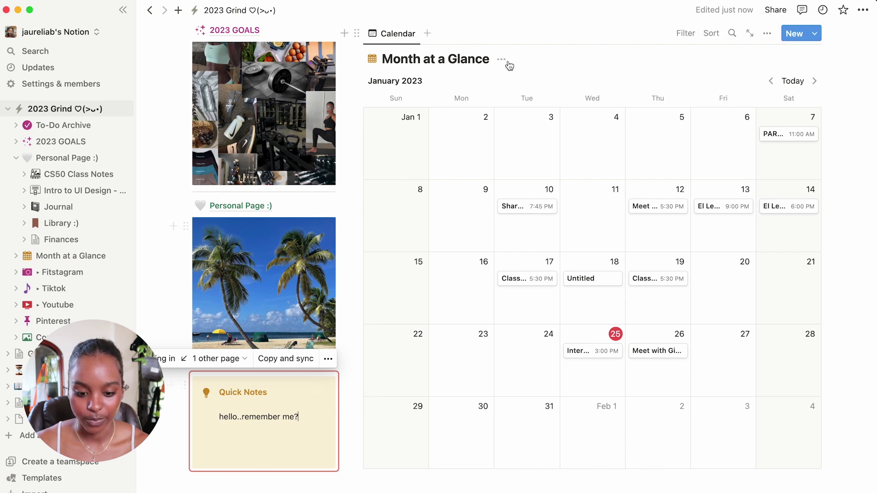
- Review the 2023 Grind page from the Month at a Glance calendar and weekly to-dos to the Socials and Content Tracker section
scroll(507, 57, up, 2)
scroll(278, 472, down, 2)
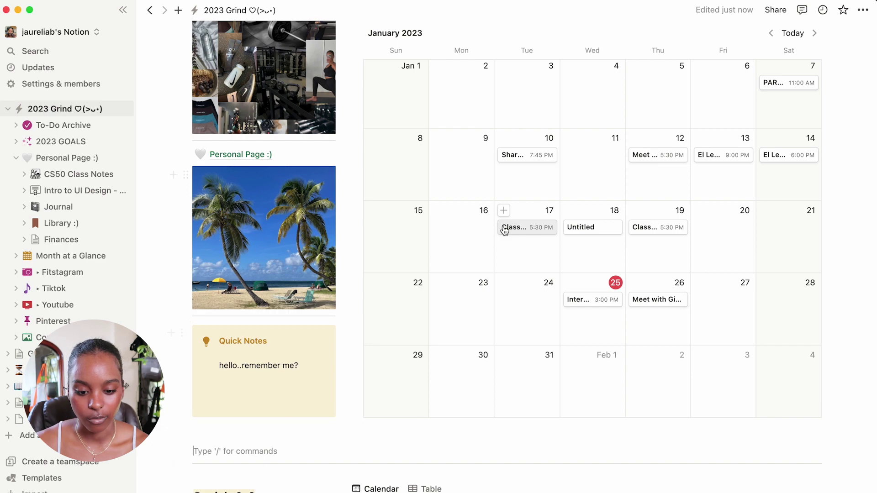
scroll(502, 225, up, 6)
scroll(503, 225, up, 3)
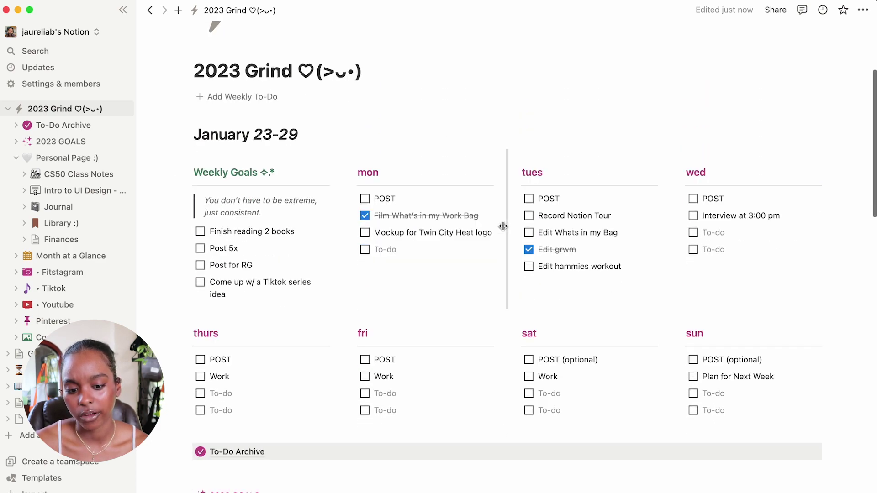
scroll(297, 485, down, 15)
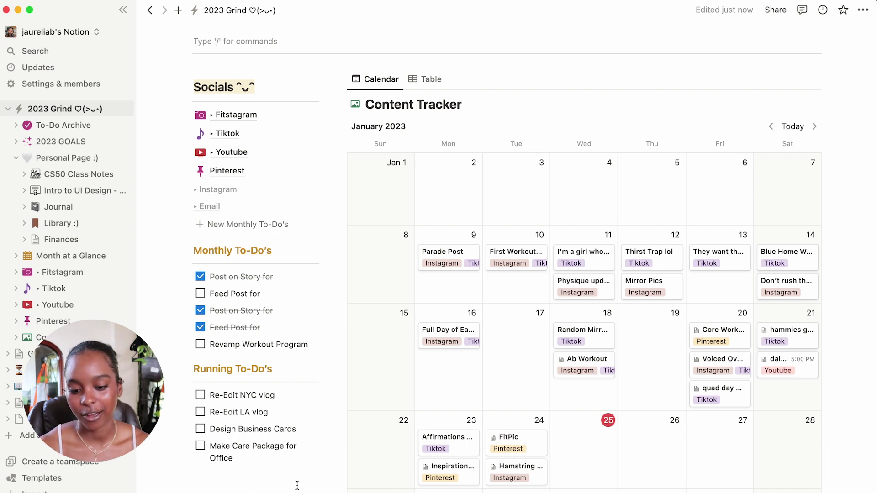
scroll(297, 485, down, 1)
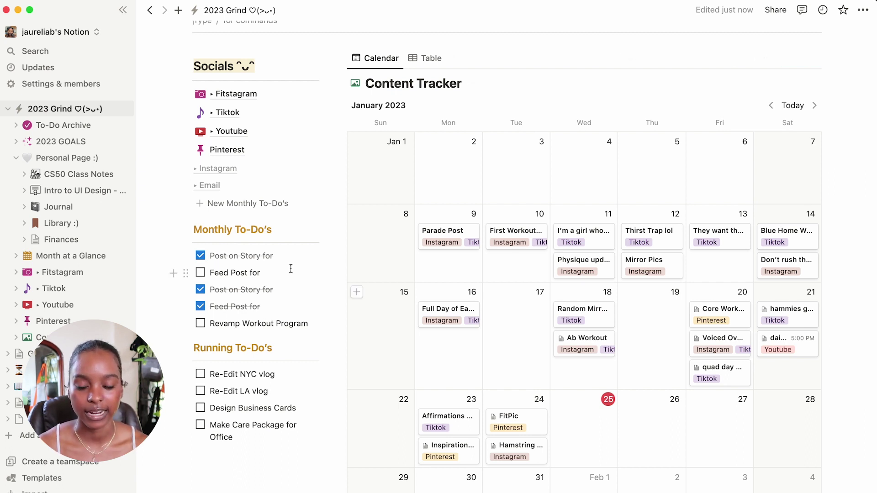
- Add a Content Tracker entry on January 25, 2023 named "title" and tag it Instagram
click(563, 399)
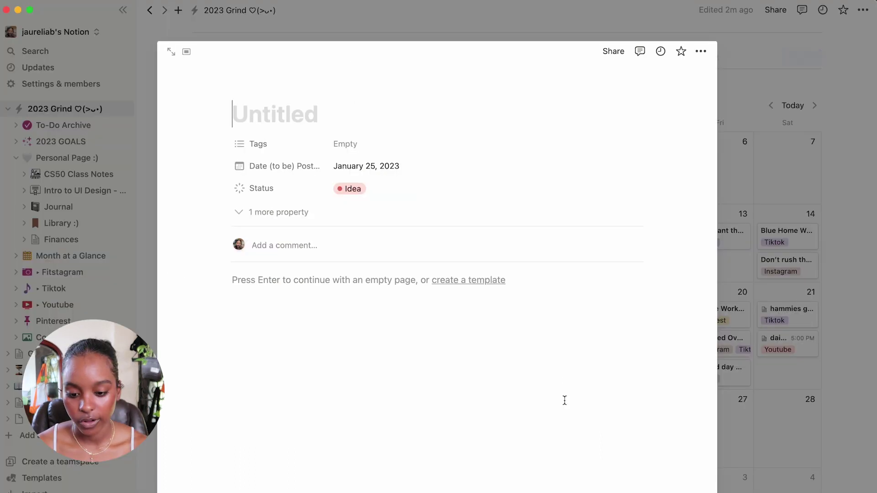
text(t)
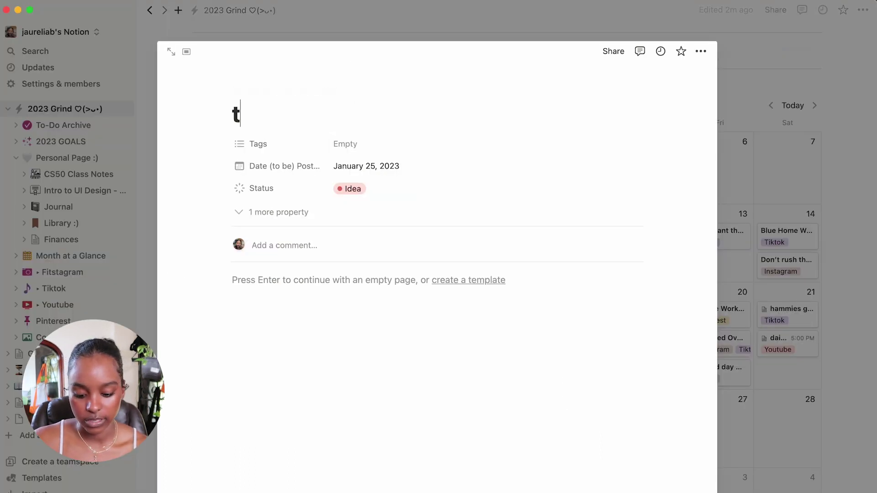
text(itle)
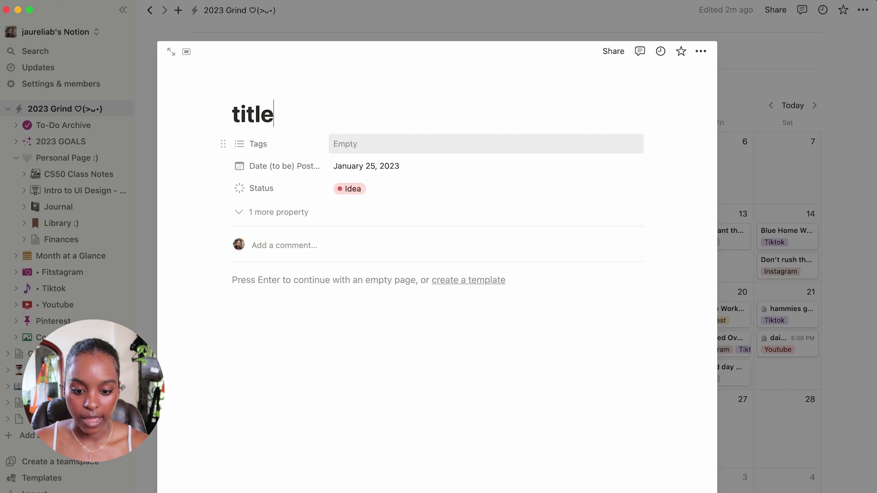
click(355, 144)
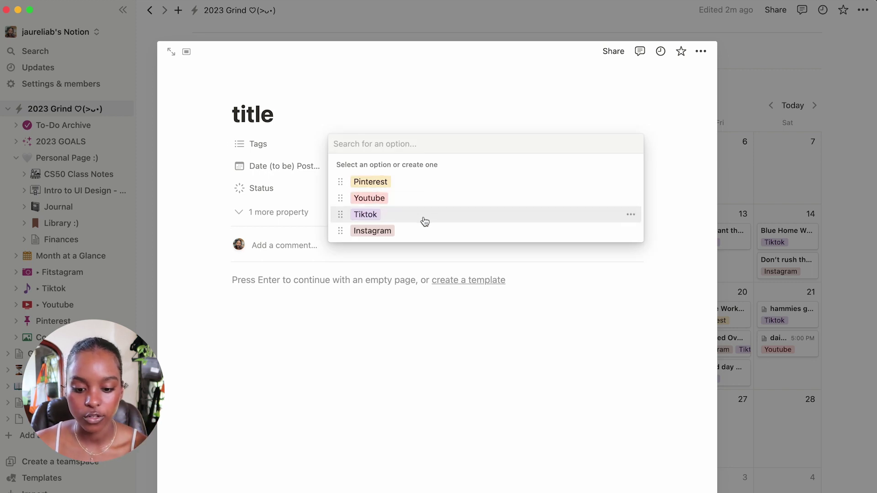
click(404, 231)
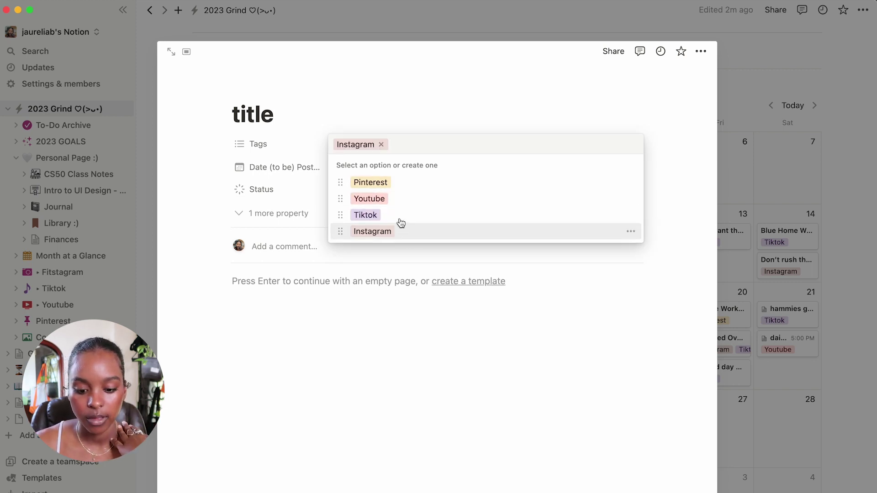
click(409, 115)
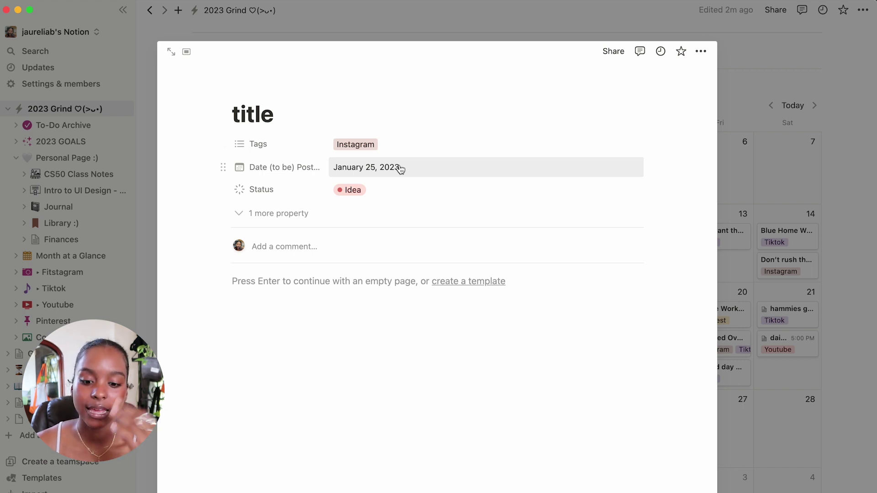
- Set the status of the "title" entry to Editing
click(388, 201)
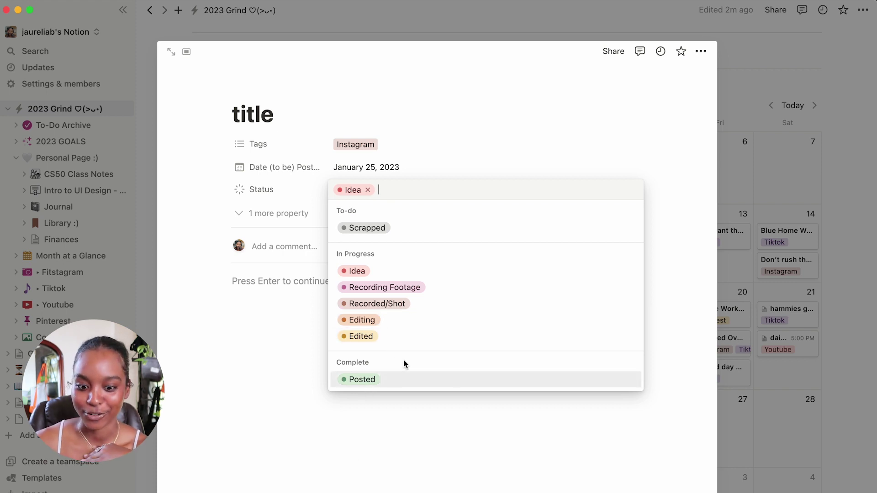
click(363, 320)
click(371, 190)
click(358, 318)
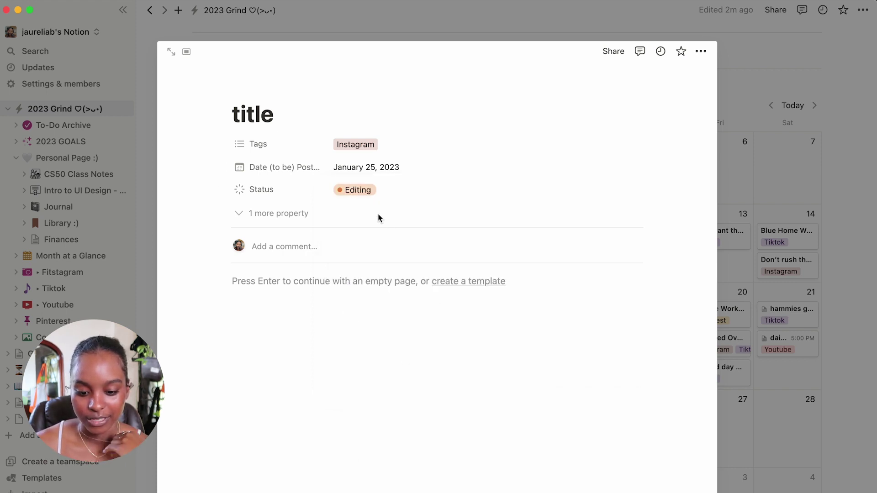
- Reveal the hidden property of the "title" entry, fill Link(s) to post(s) with the Instagram profile address, and close the entry
click(255, 213)
click(356, 190)
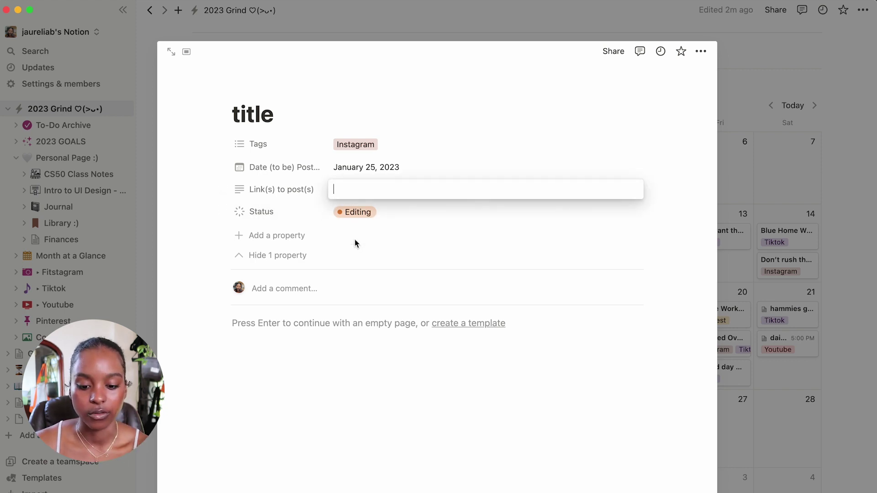
click(361, 382)
click(339, 354)
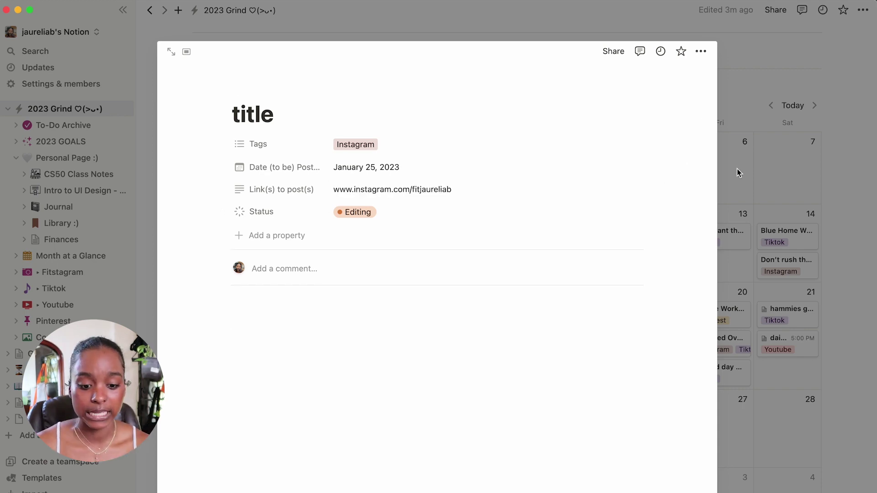
click(737, 168)
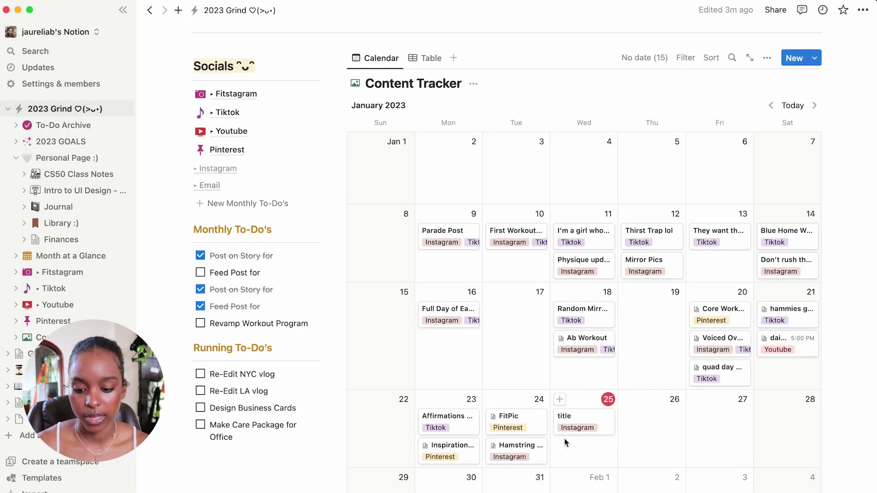
- Delete the "title" entry from January 25 in the Content Tracker
click(576, 421)
key(Escape)
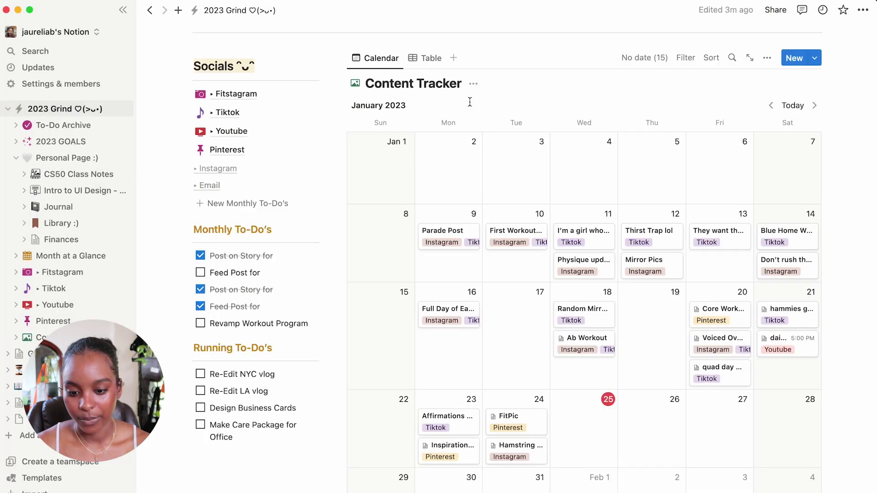
- Compare the Content Tracker's Table and Calendar views, ending on the Calendar view
click(429, 60)
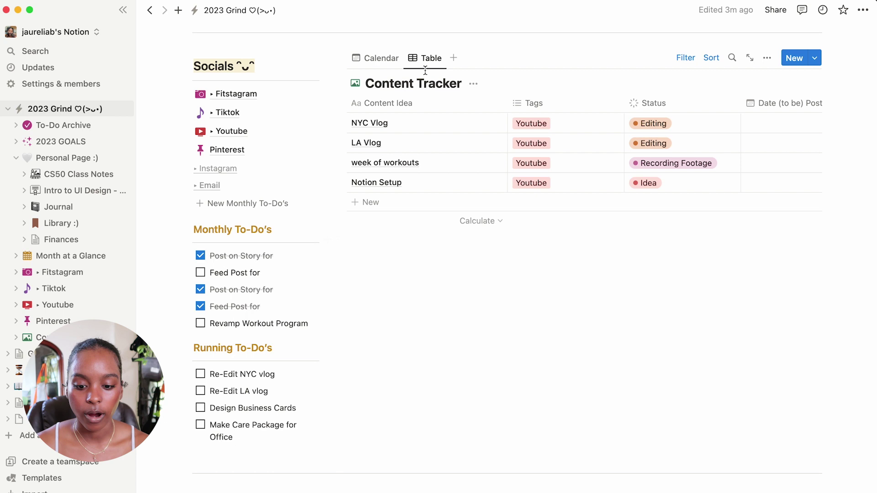
click(369, 60)
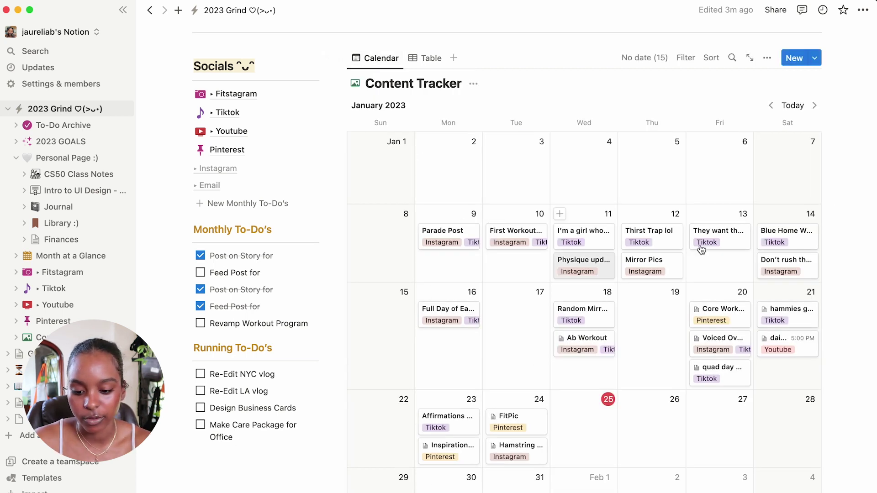
click(424, 59)
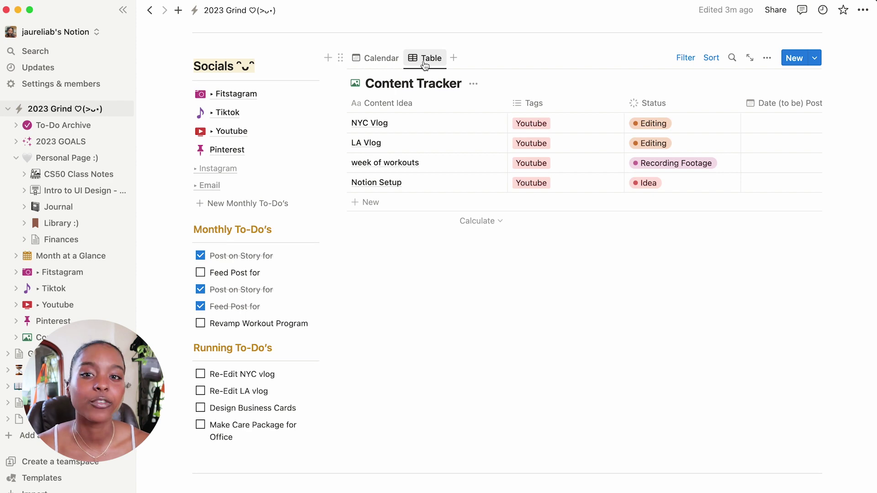
click(389, 63)
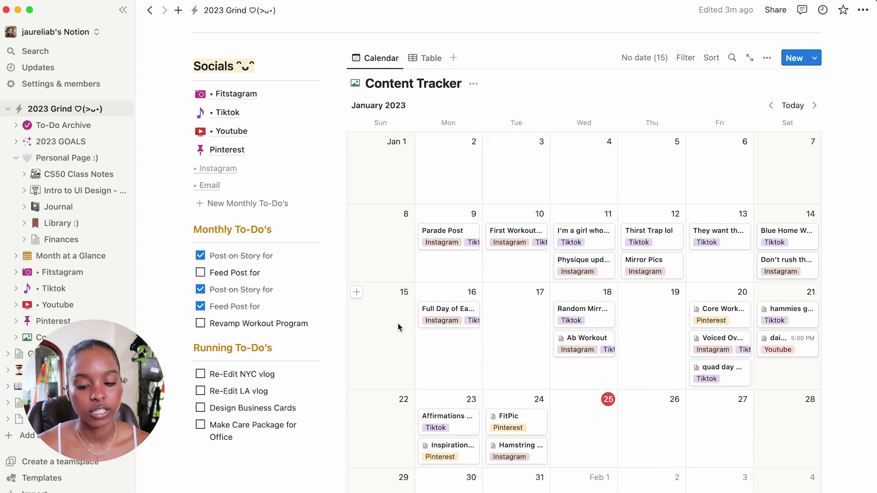
scroll(398, 327, up, 2)
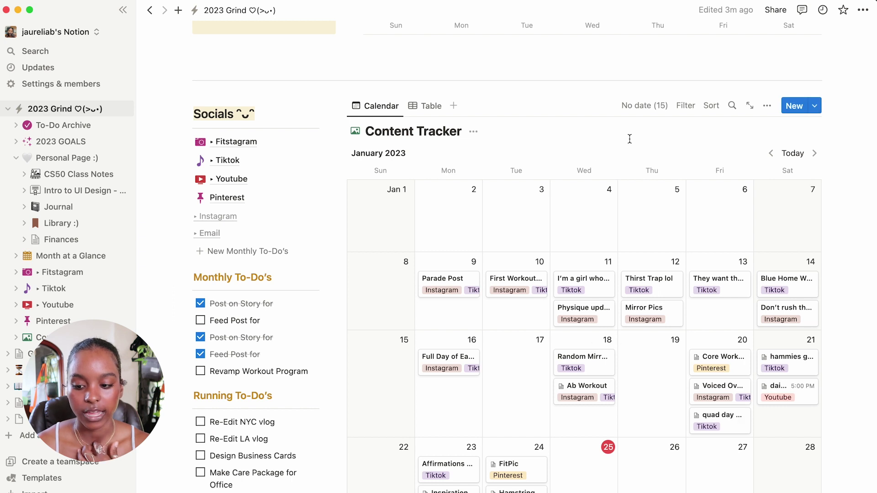
- Open the Fitstagram page and view its Content Pillars, Idea Dump and Content Tracker
click(228, 142)
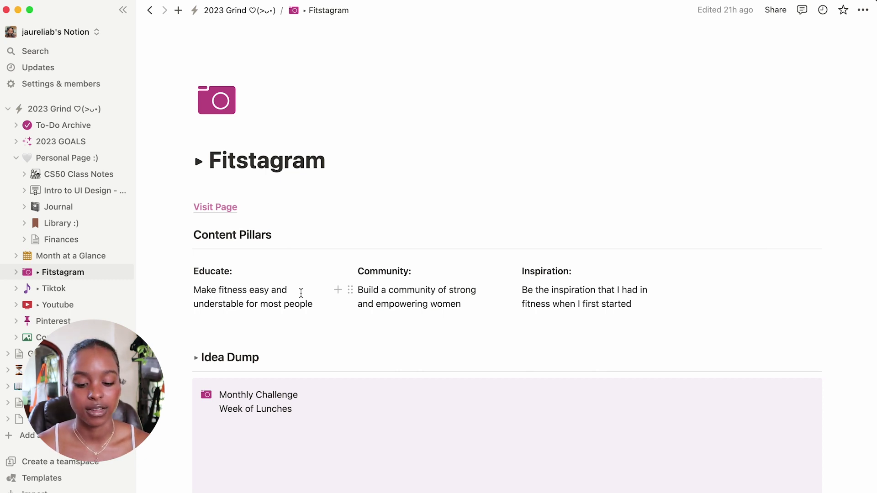
scroll(301, 293, down, 5)
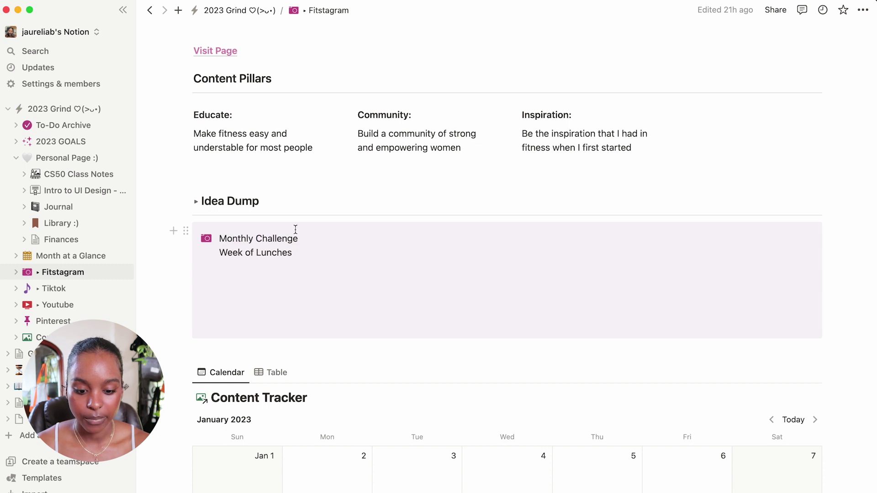
scroll(299, 273, down, 5)
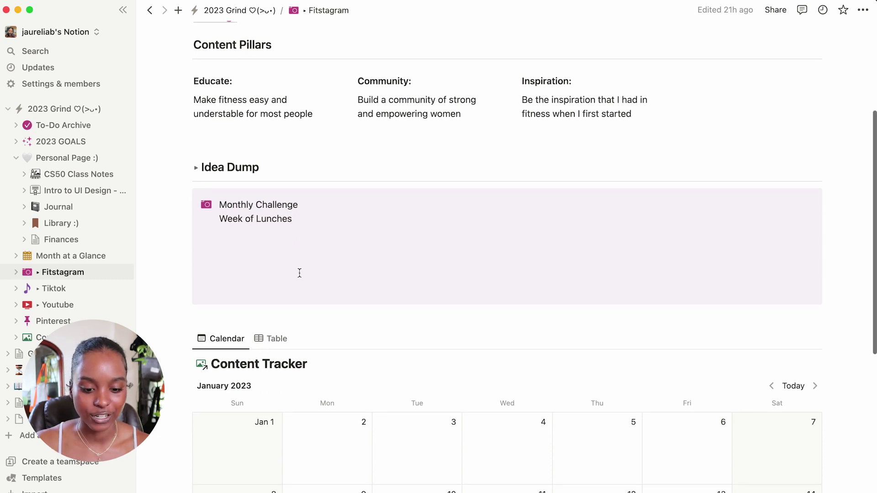
- View the Fitstagram page's January 2023 Content Tracker calendar and switch the tracker to its Table view
scroll(299, 273, down, 1)
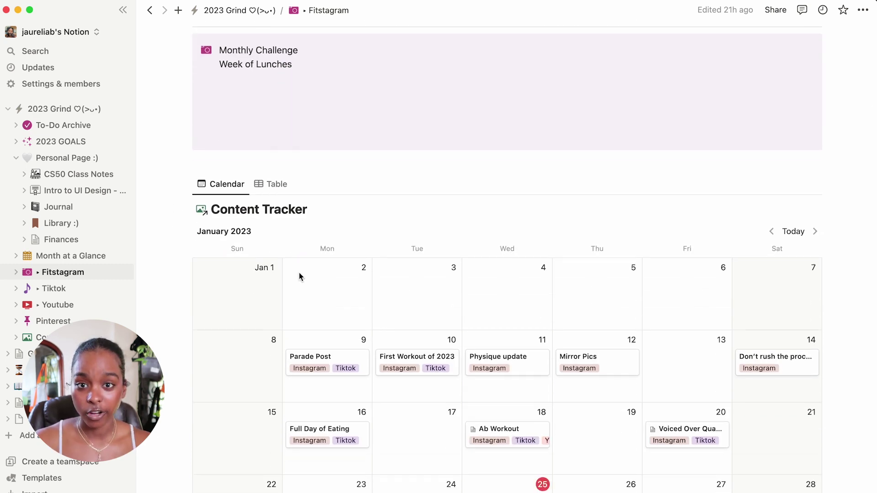
scroll(300, 276, down, 2)
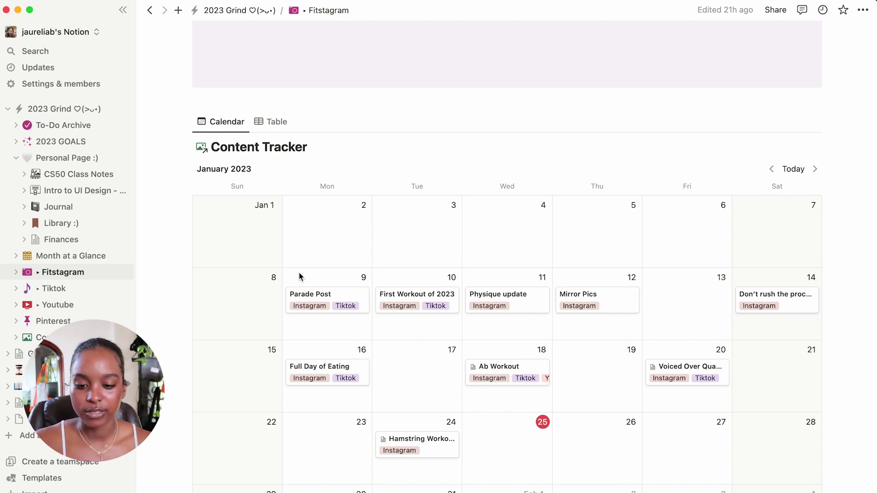
scroll(299, 276, down, 3)
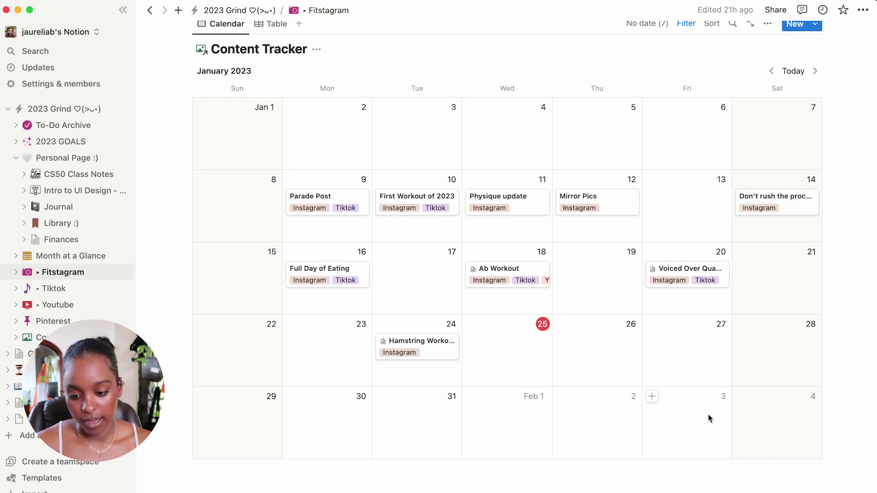
scroll(505, 215, up, 2)
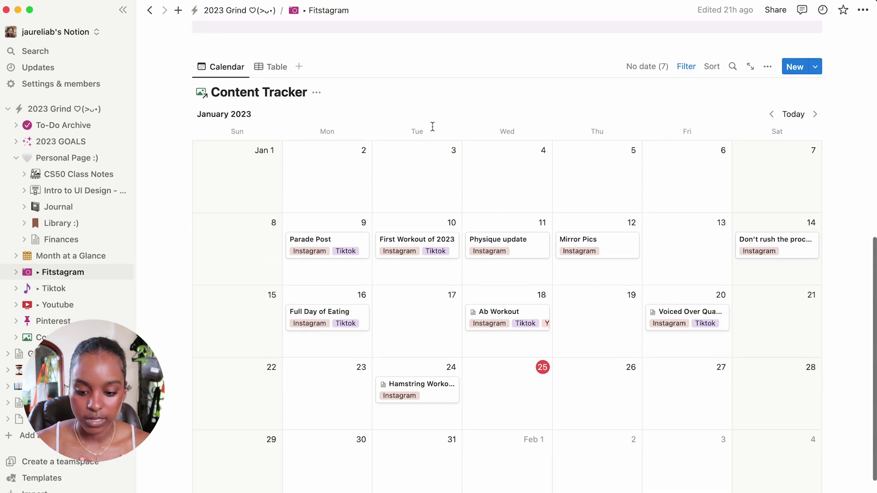
click(277, 67)
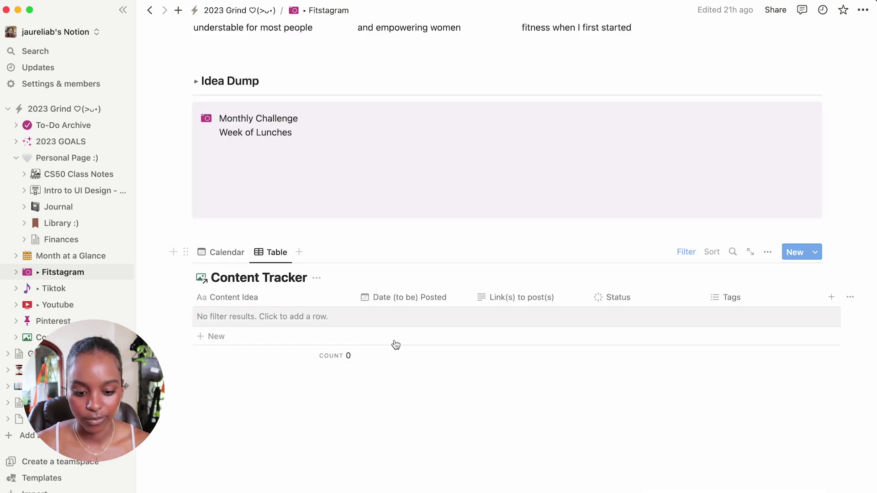
scroll(340, 392, up, 1)
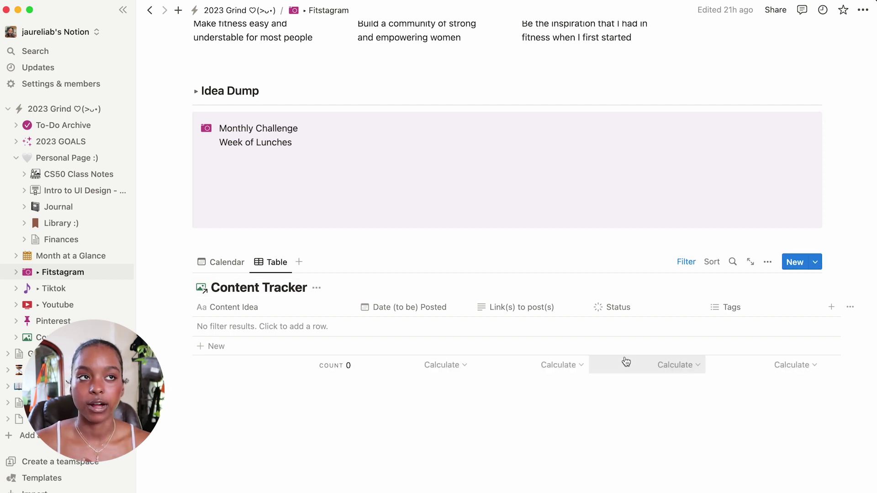
- Open the Tiktok page and view its Idea Dump and Content Tracker in Table view, ending on the Calendar view
click(48, 289)
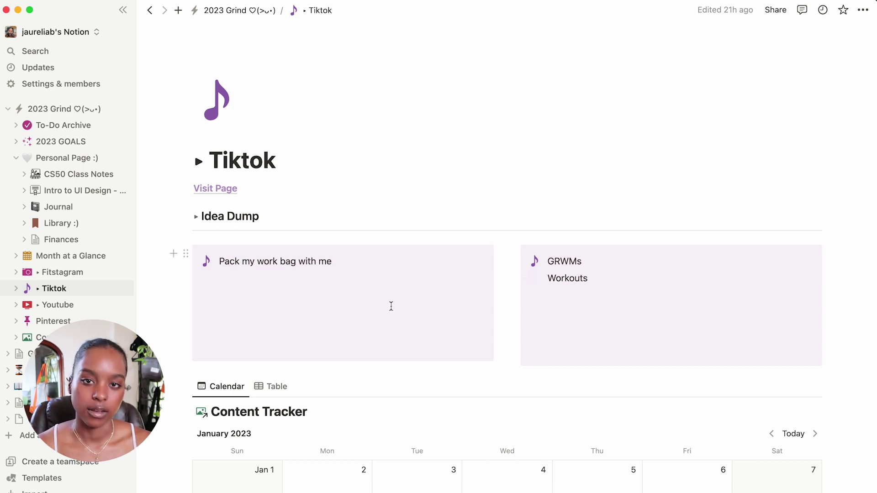
scroll(391, 296, down, 5)
scroll(391, 297, up, 3)
click(274, 45)
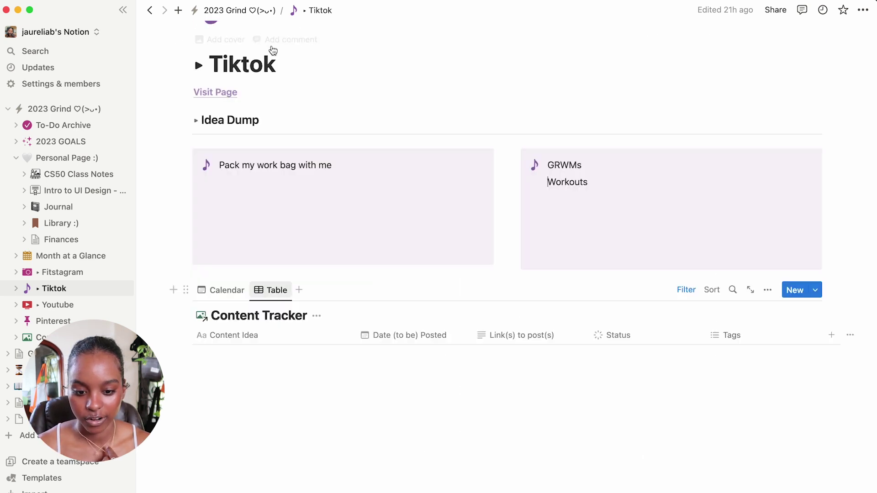
scroll(260, 57, down, 1)
click(231, 252)
scroll(231, 254, up, 7)
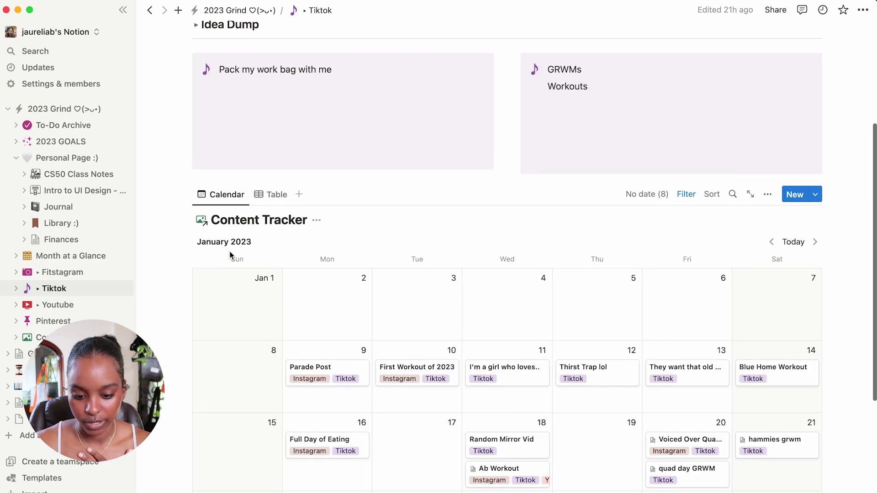
- Open the Youtube page, view its Idea Dump, and show its Content Tracker in Calendar view
click(58, 305)
scroll(288, 280, down, 2)
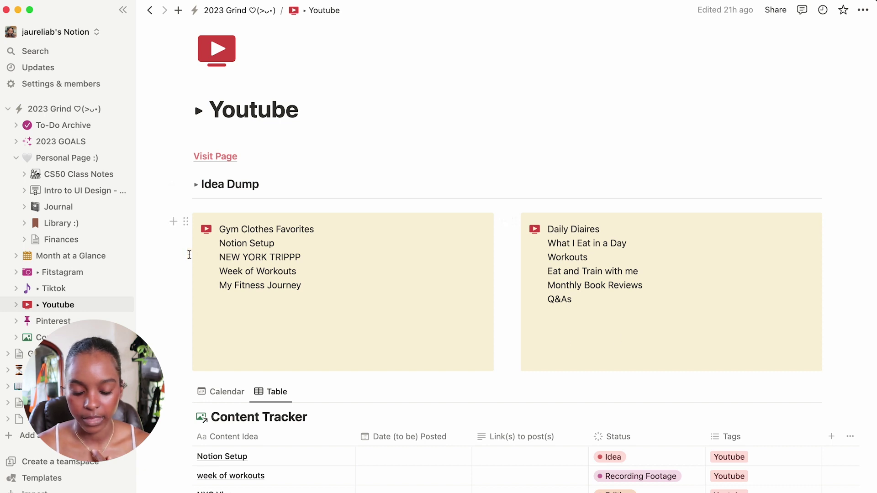
scroll(578, 329, down, 5)
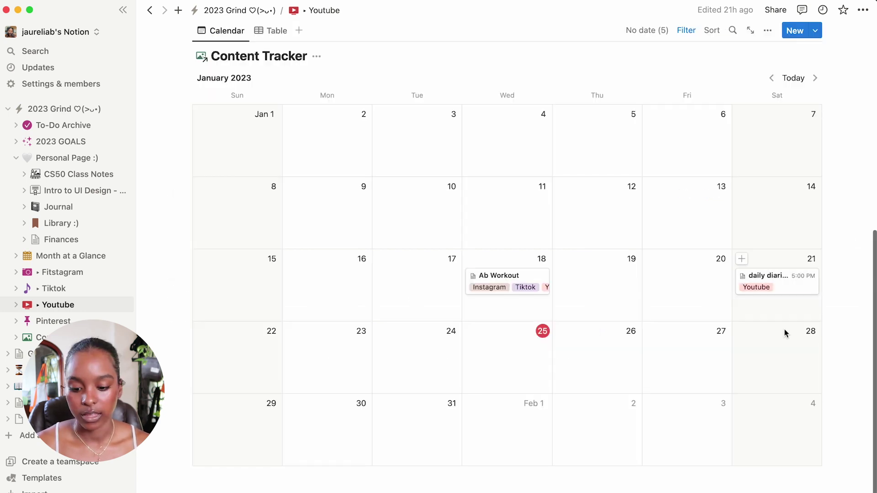
scroll(409, 183, up, 3)
scroll(410, 184, up, 4)
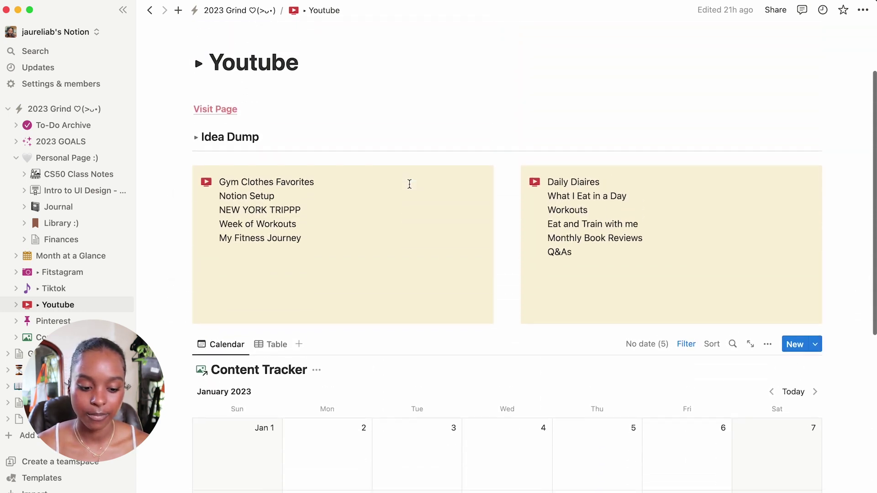
scroll(409, 184, down, 7)
scroll(457, 142, up, 2)
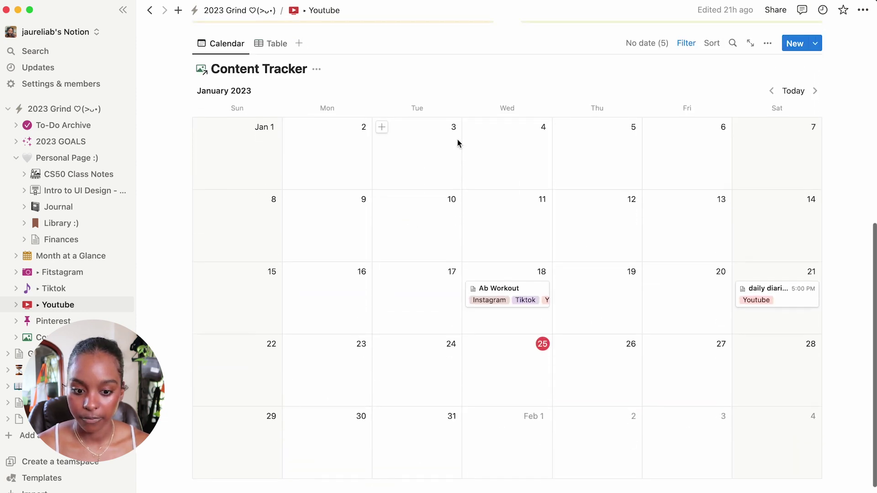
- Open the Pinterest page and view its Idea Dump and January 2023 Content Tracker calendar
click(60, 321)
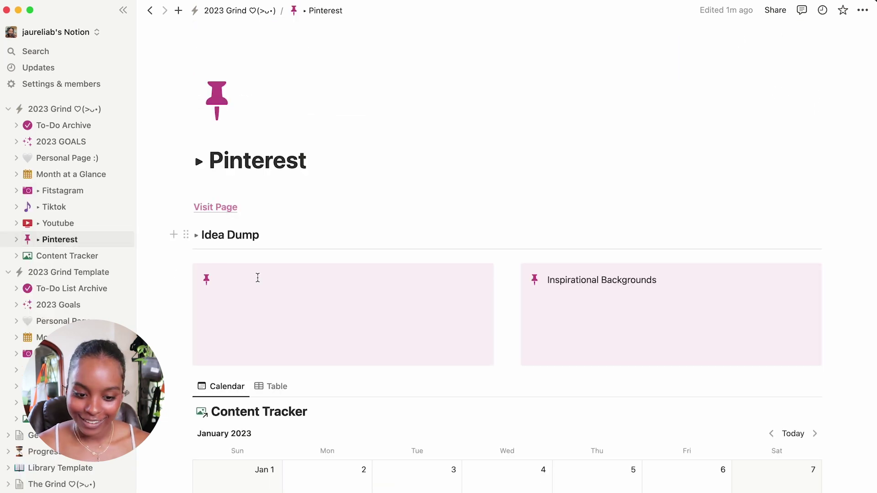
scroll(257, 276, down, 5)
scroll(257, 281, down, 3)
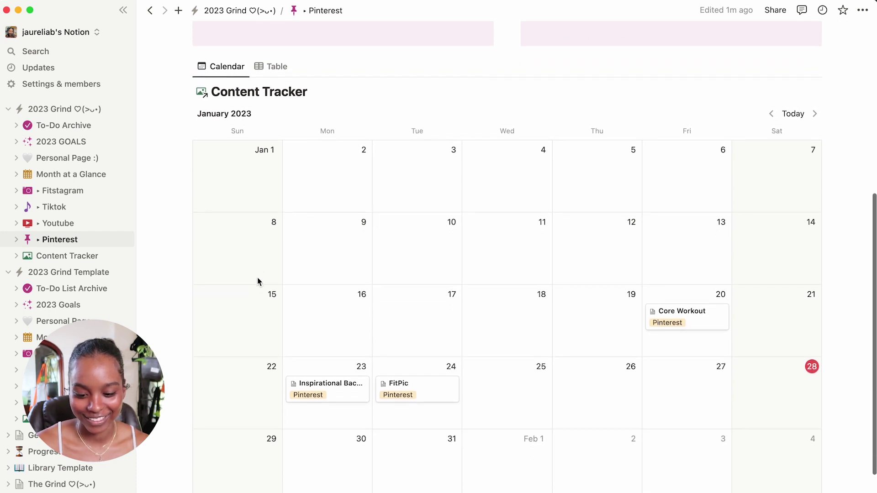
scroll(257, 280, up, 8)
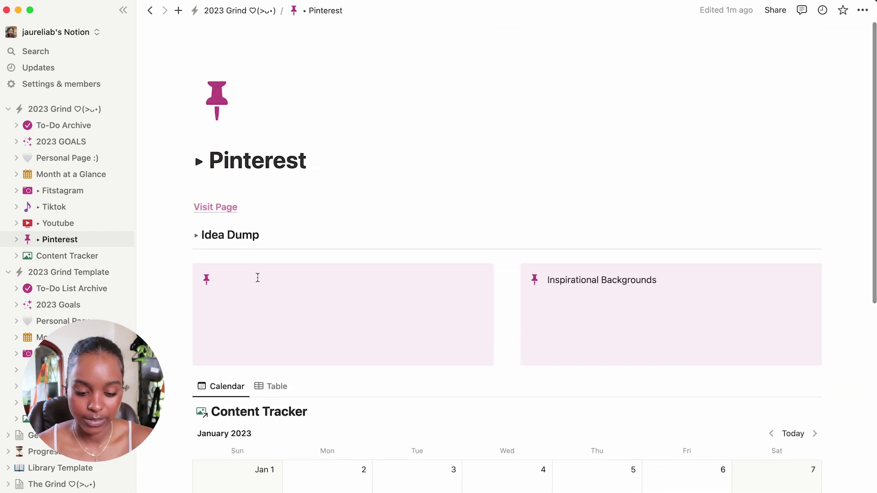
scroll(258, 278, down, 2)
scroll(258, 278, up, 2)
scroll(257, 278, up, 1)
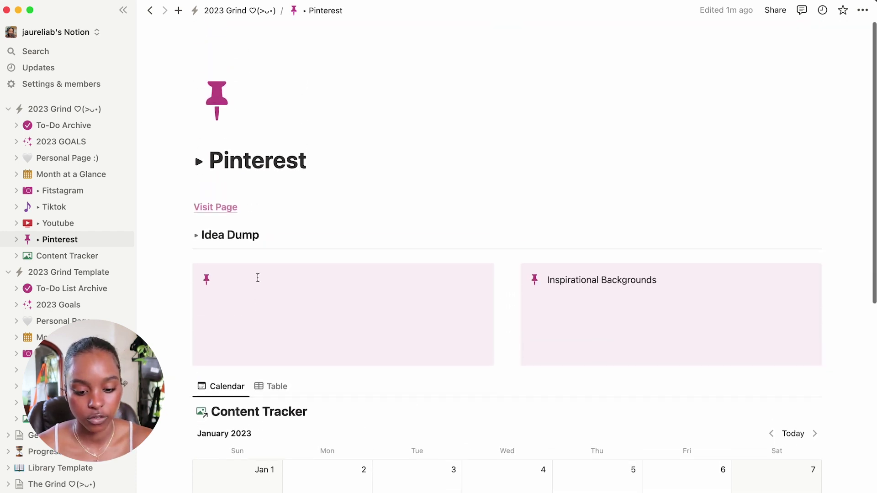
- Return to the 2023 Grind page and generate a new Monthly To-Do's list below the Socials links
key(super+bracketleft)
scroll(280, 215, down, 2)
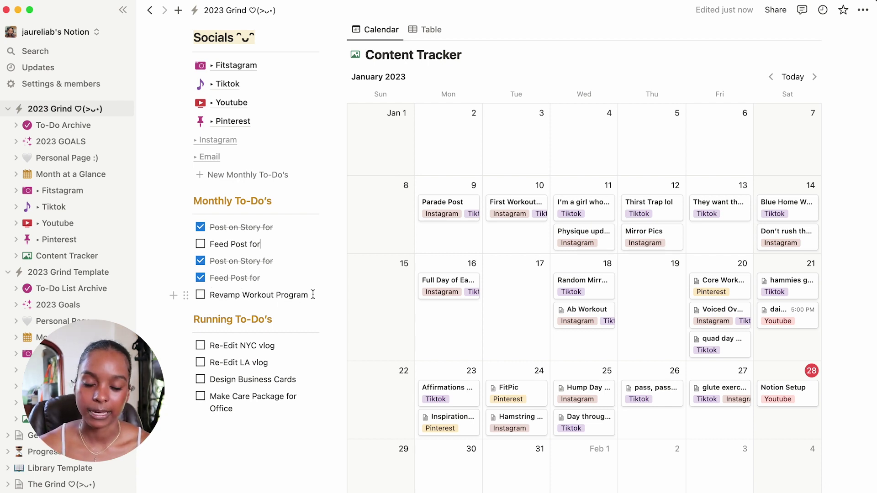
click(203, 180)
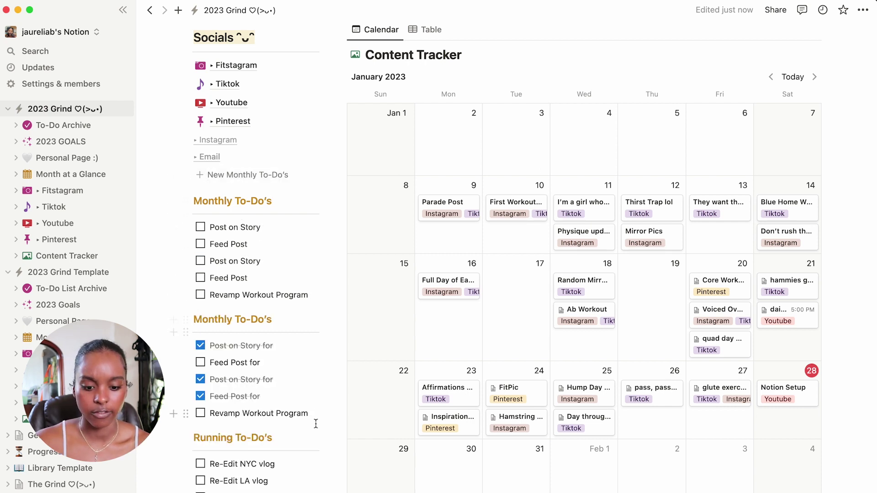
- Remove the newly added Monthly To-Do's list from the 2023 Grind page
drag(316, 418, 316, 418)
key(BackSpace)
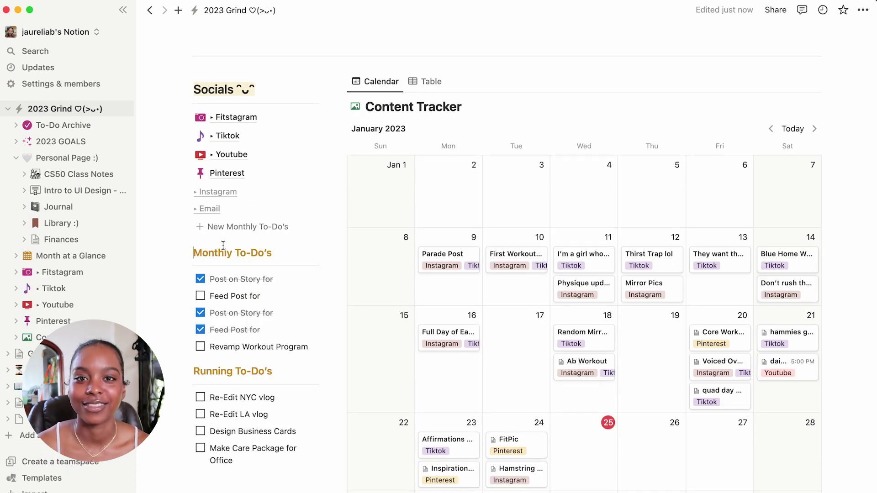
- Review the Monthly To-Do's and Running To-Do's lists beside the Content Tracker on the 2023 Grind page
scroll(223, 245, down, 5)
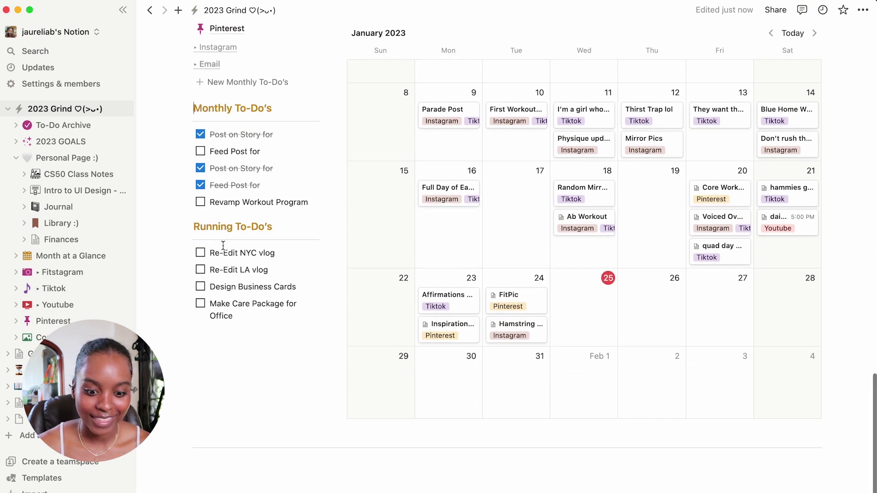
scroll(223, 245, down, 3)
scroll(222, 245, up, 5)
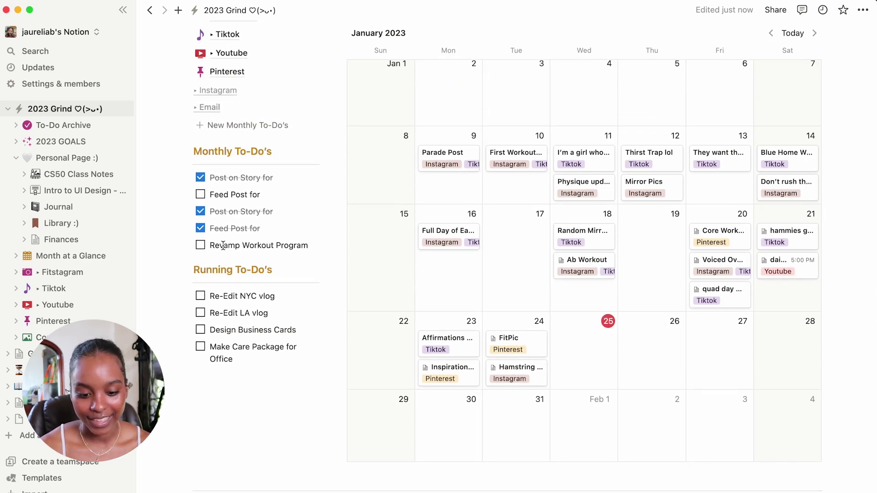
scroll(247, 370, up, 1)
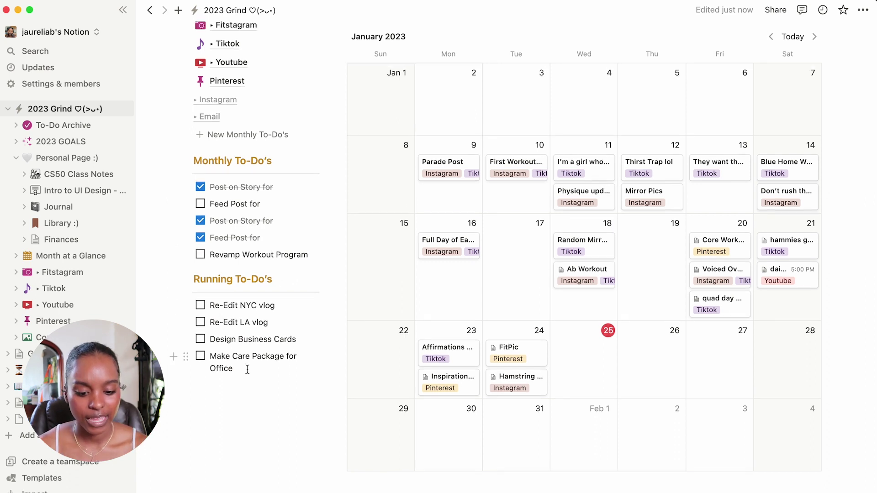